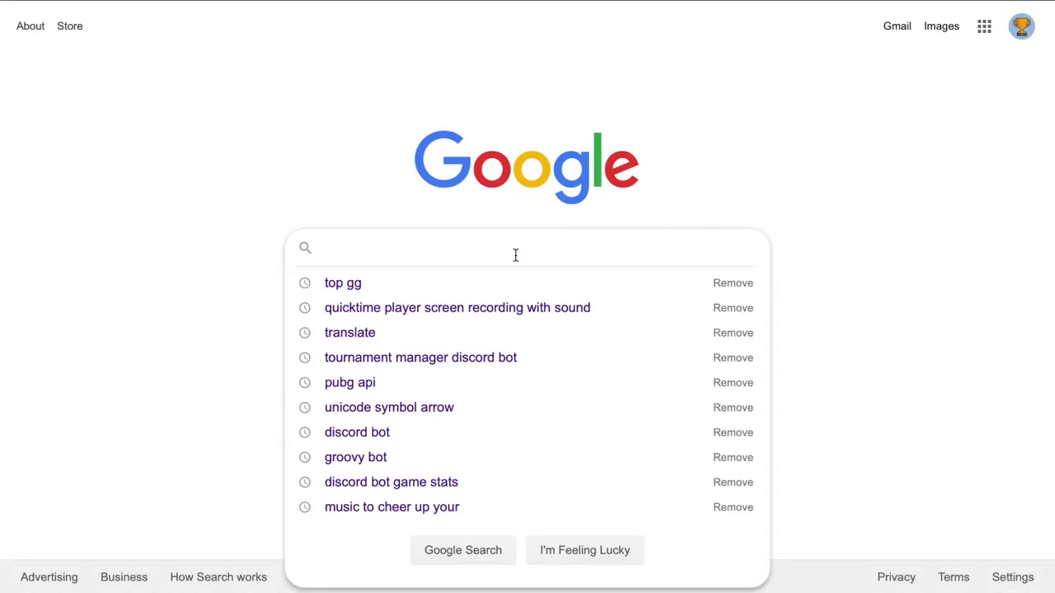
Step: Search Google for 'tournament manager discord bot' and start the invite from its top.gg listing
text(tournament manager discord )
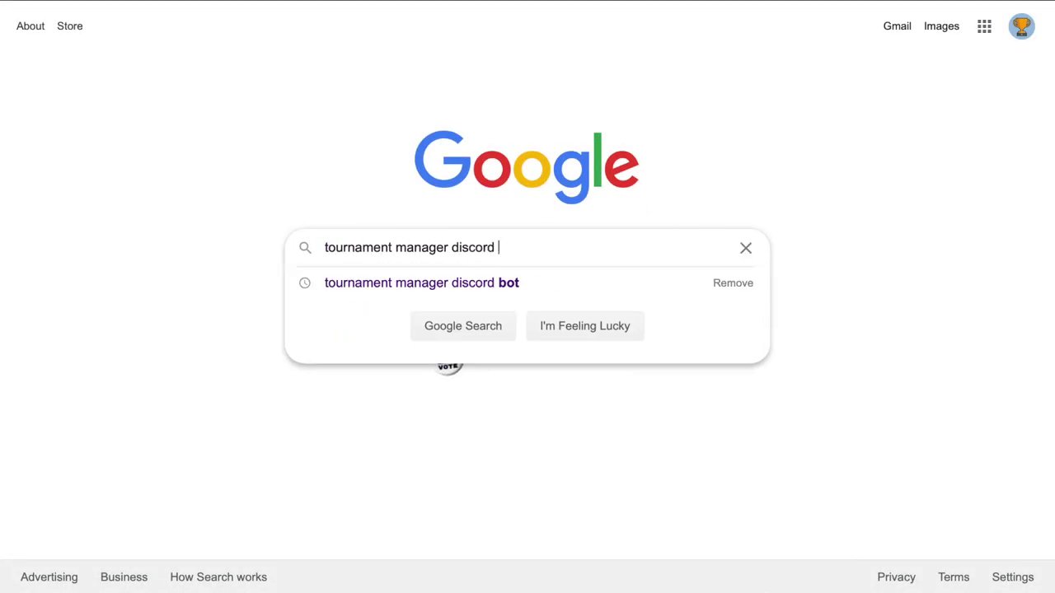
text(bot)
key(Return)
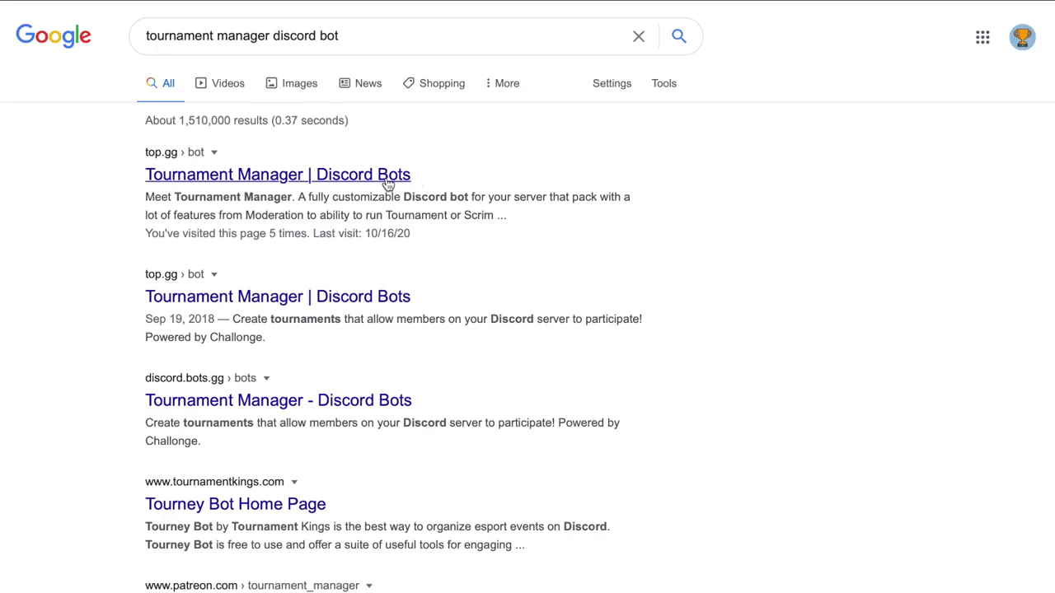
click(368, 181)
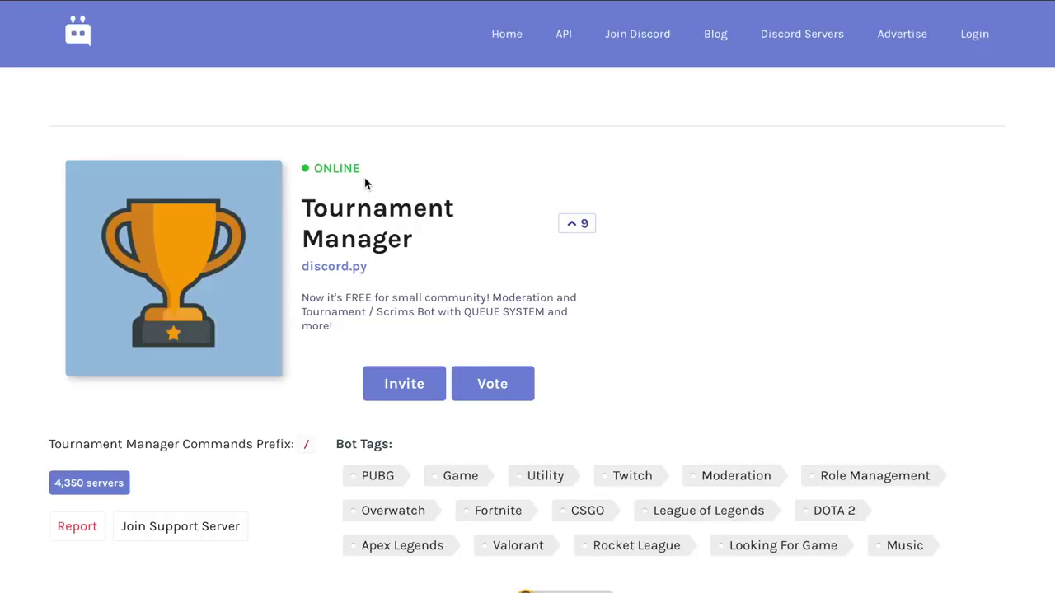
scroll(464, 275, down, 2)
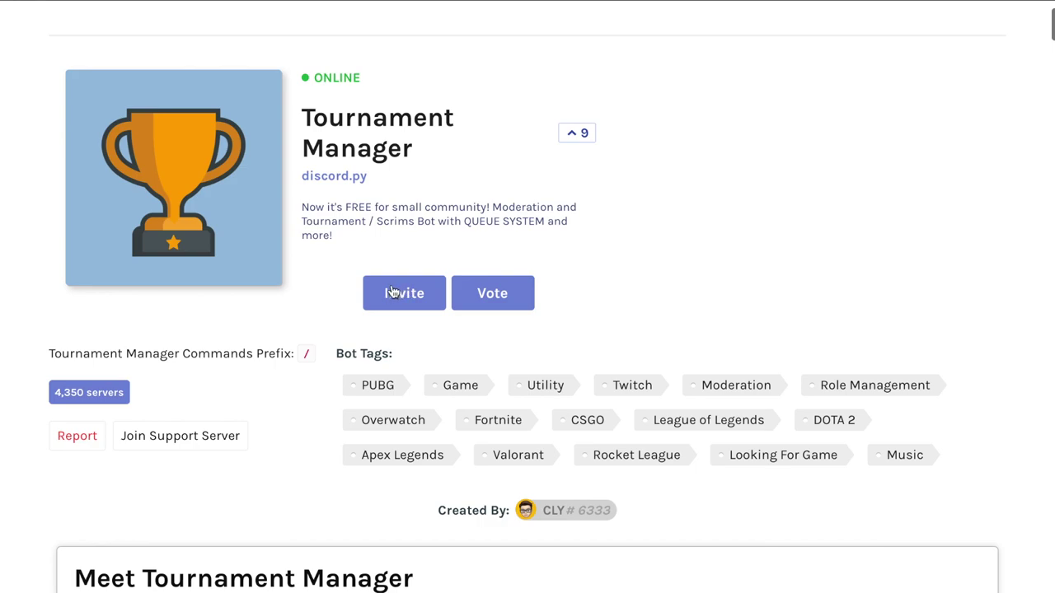
click(395, 296)
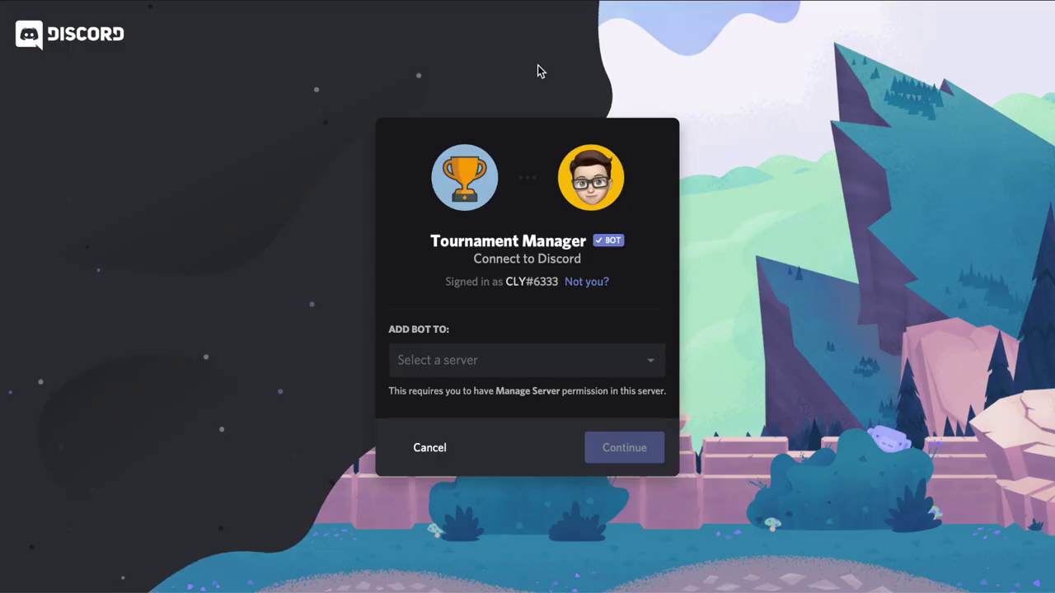
Step: Choose Demo Server for the bot and authorize it with the listed permissions
click(500, 363)
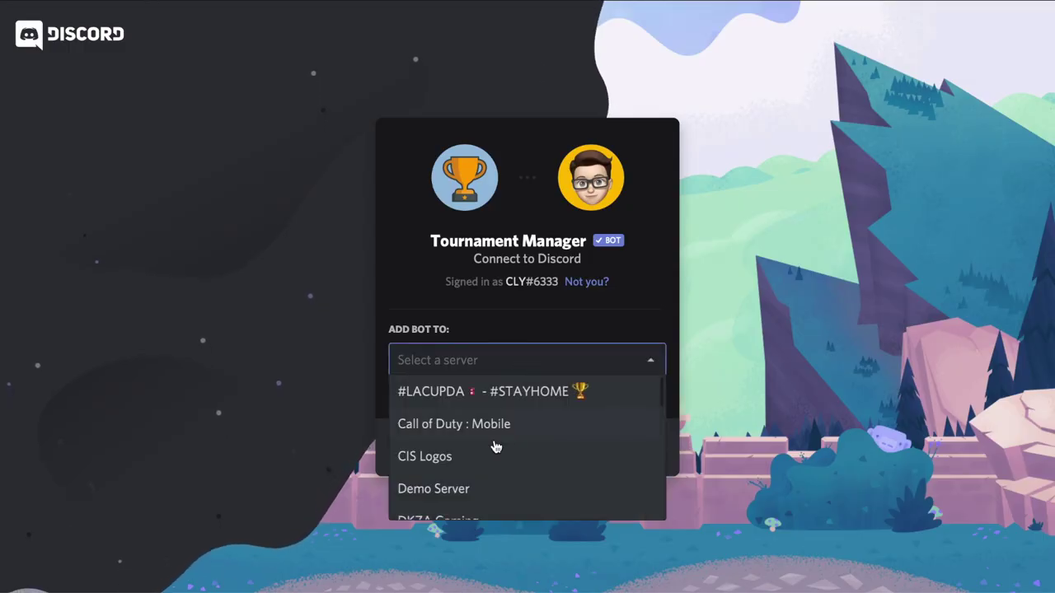
scroll(496, 447, down, 1)
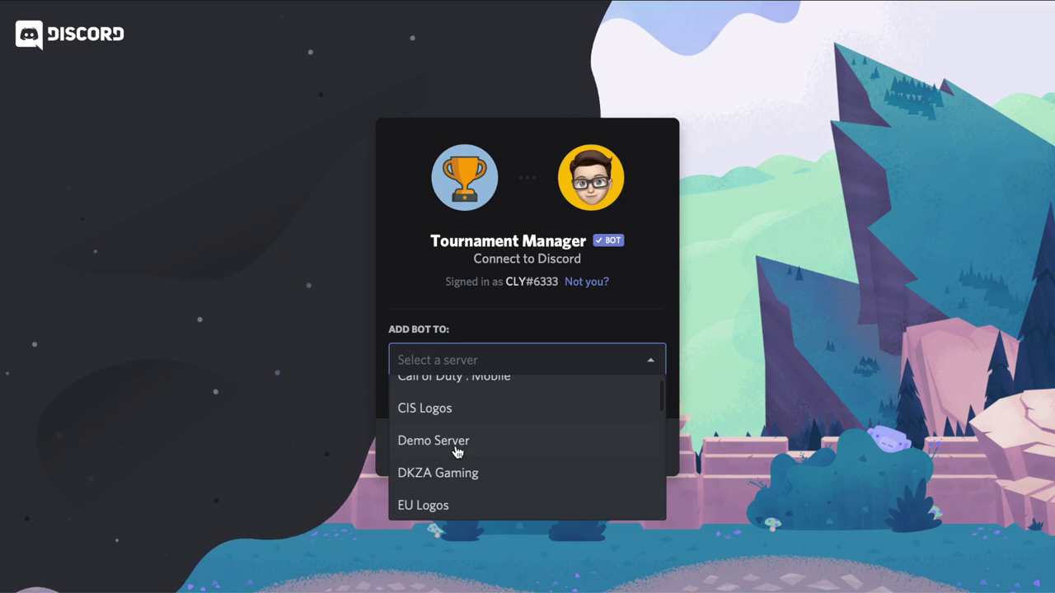
click(458, 445)
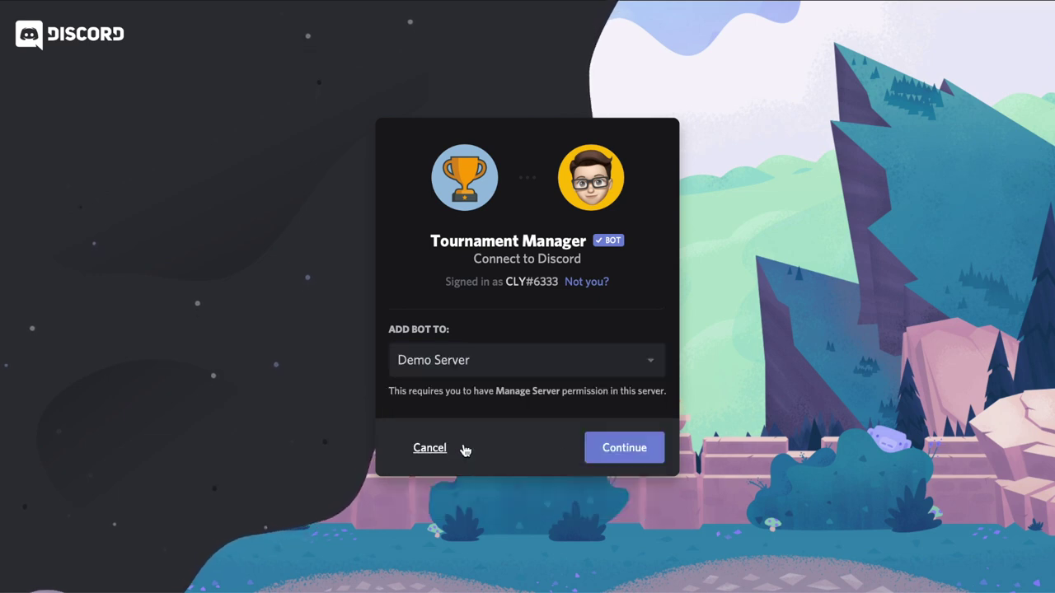
click(624, 450)
scroll(626, 457, down, 10)
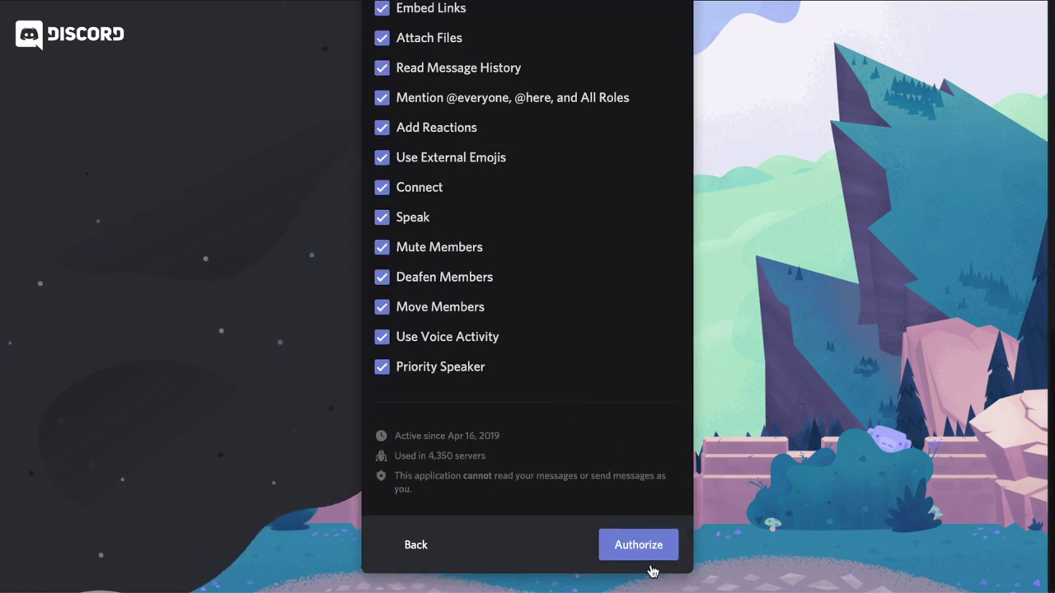
click(633, 545)
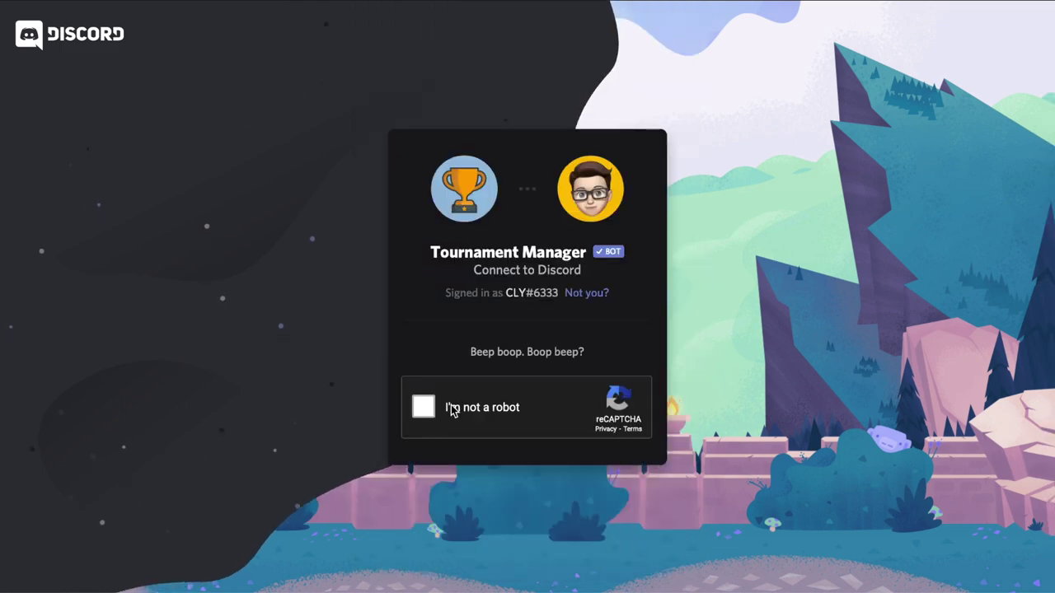
Step: Pass the reCAPTCHA by selecting the parking-meter tiles and submitting
click(423, 408)
click(501, 242)
click(610, 351)
click(718, 243)
click(719, 565)
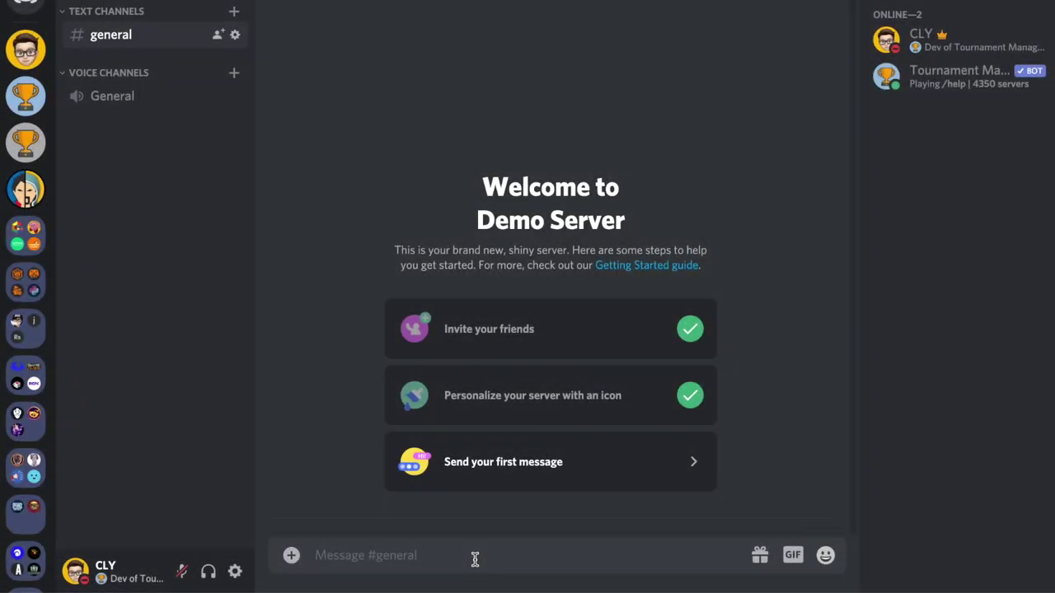
Step: Run /setup in #general, agree with yes, and send the bot your Gmail address
text(/setup)
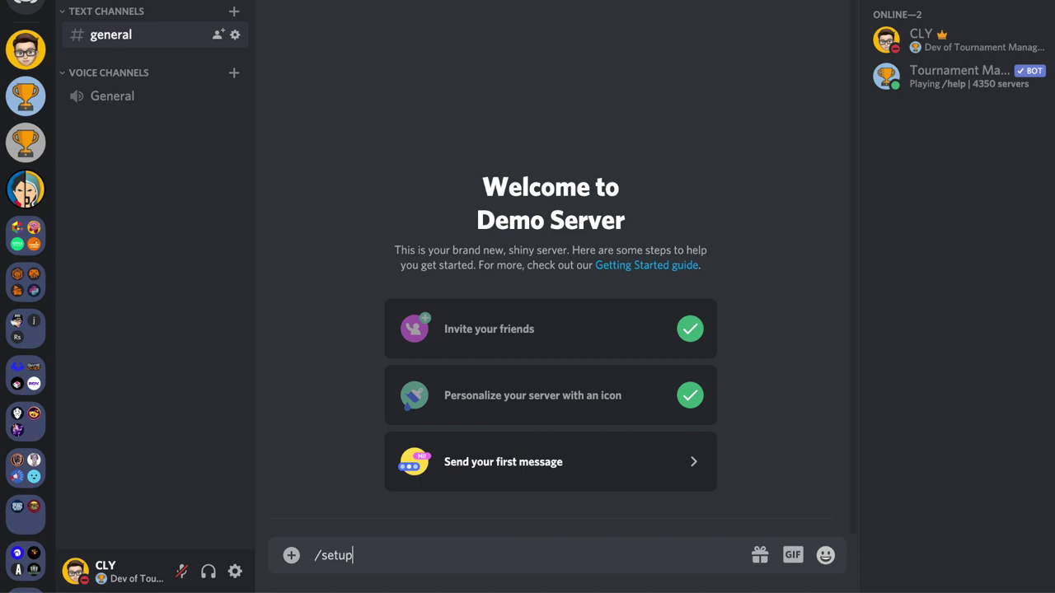
key(Return)
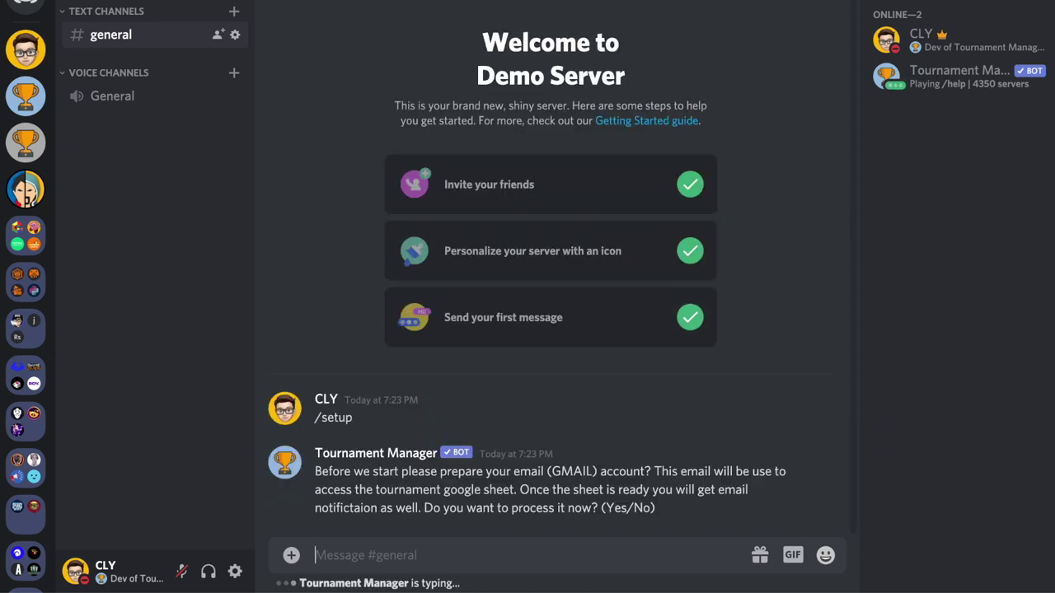
text(yes)
key(Return)
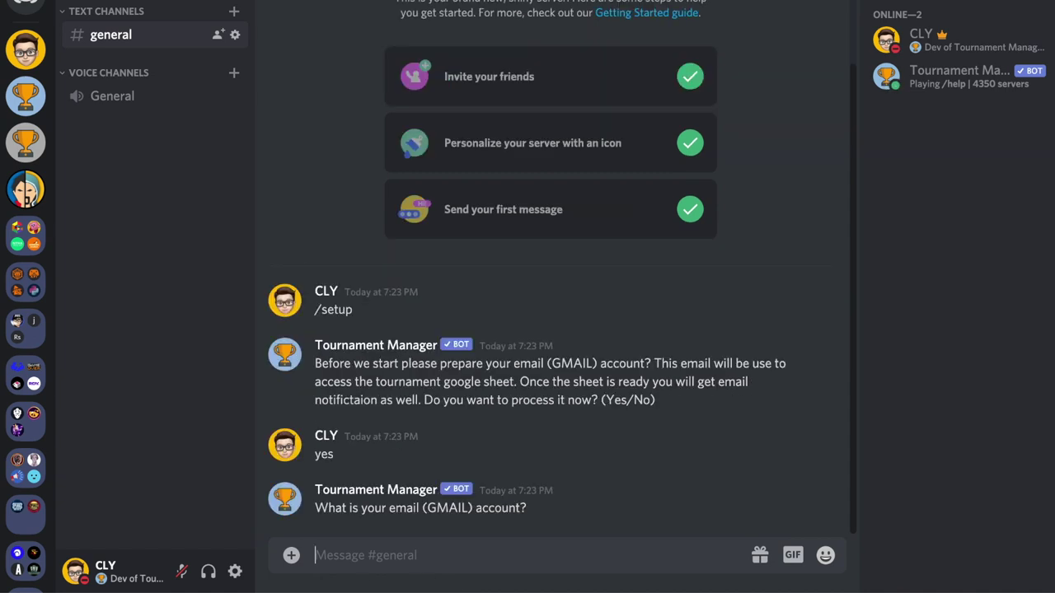
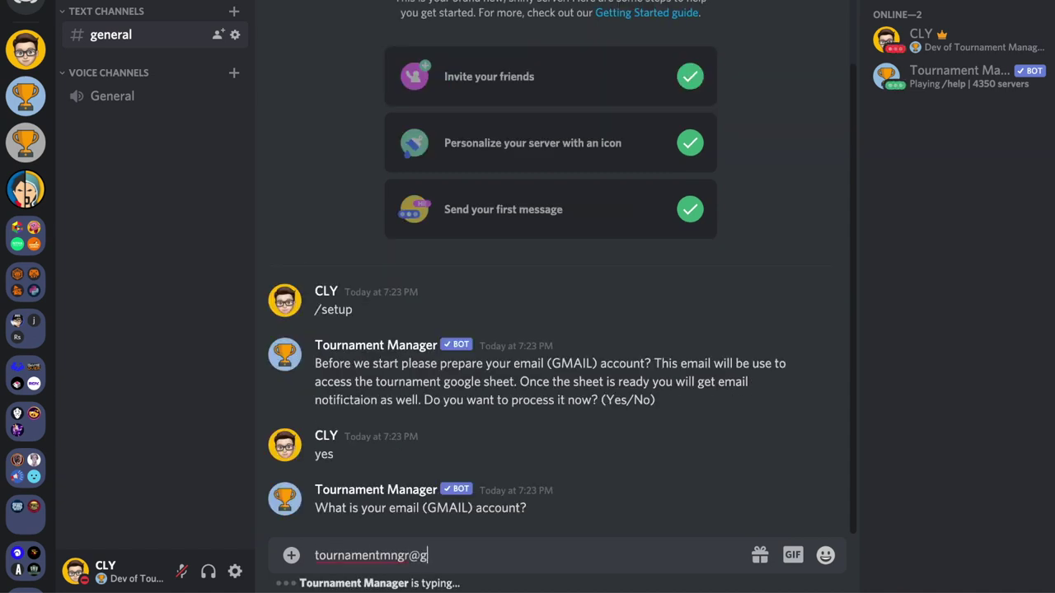
key(Return)
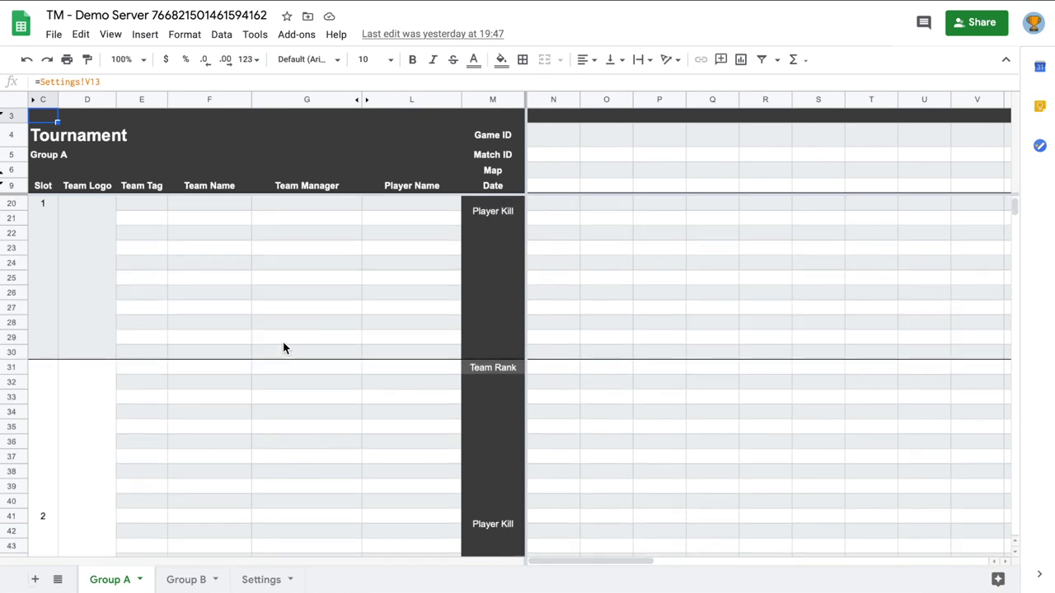
Step: Scroll the Group A sheet, then switch to the Settings sheet and scroll through it
scroll(283, 342, up, 3)
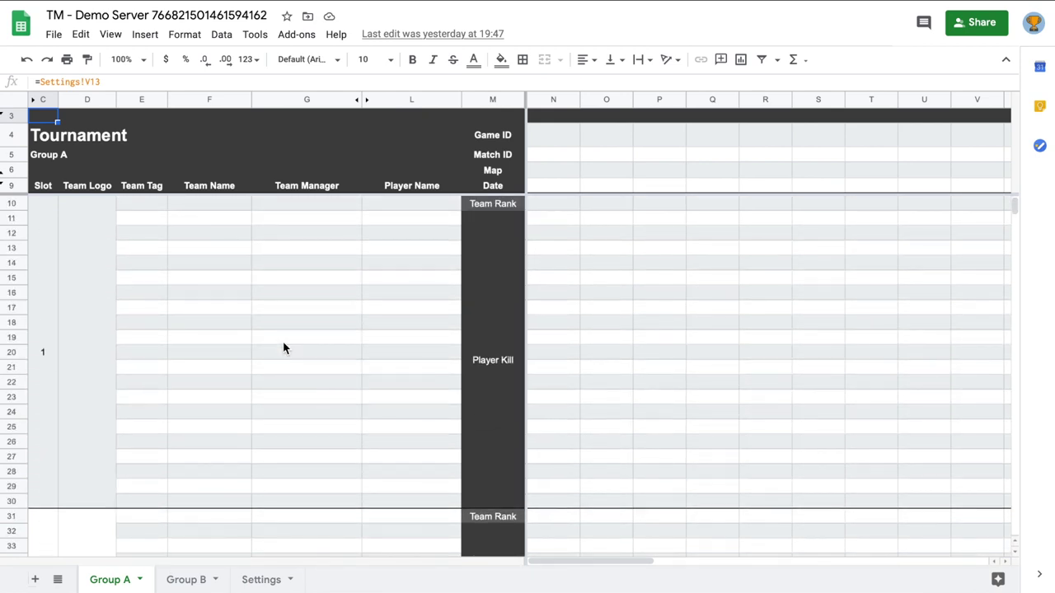
click(261, 579)
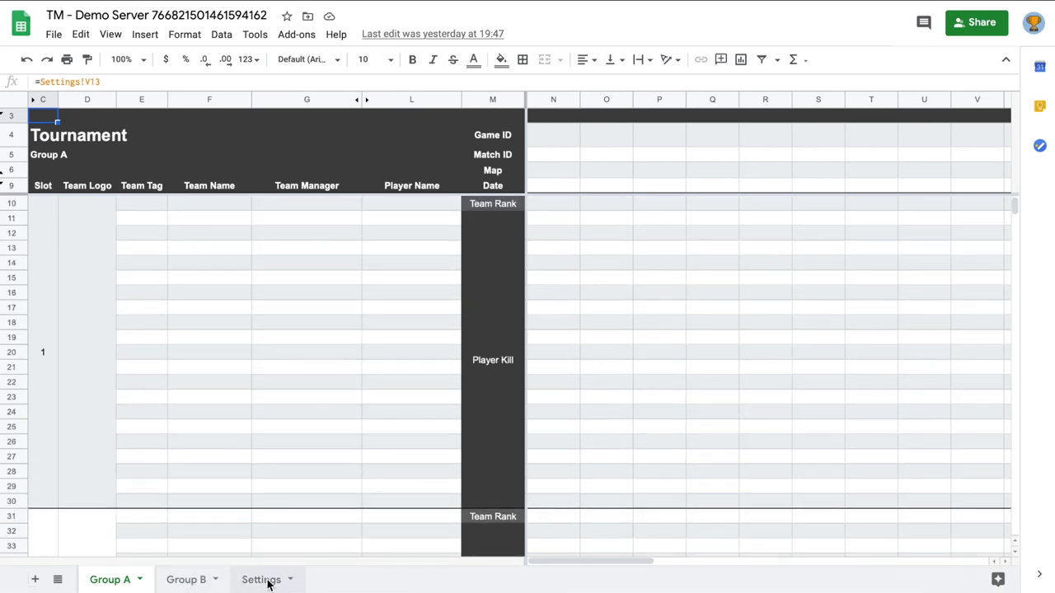
scroll(303, 405, down, 3)
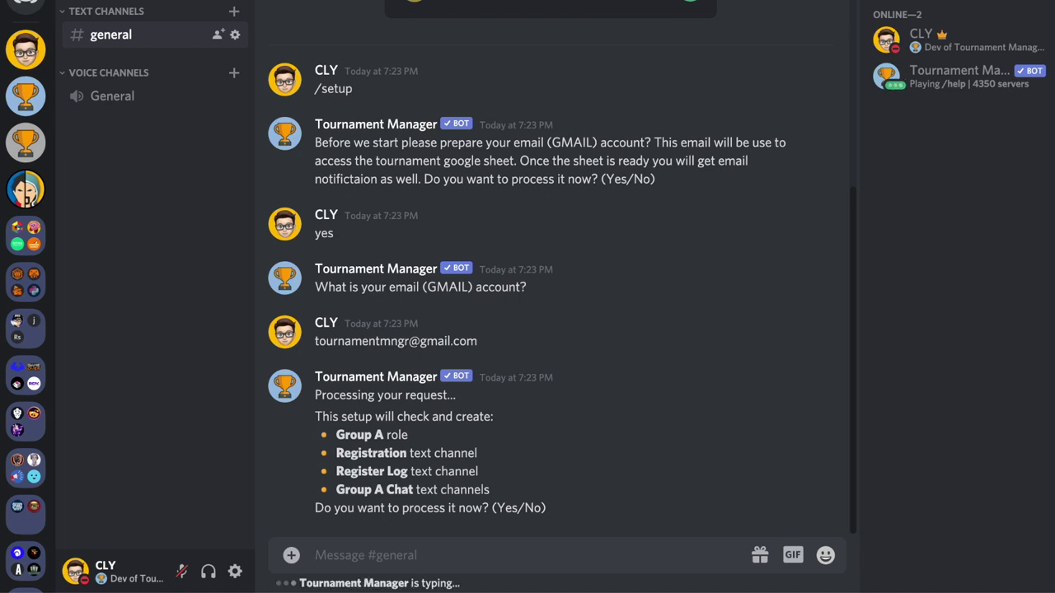
Step: Reply yes so the bot creates the Group A role and tournament channels
text(yes)
key(Return)
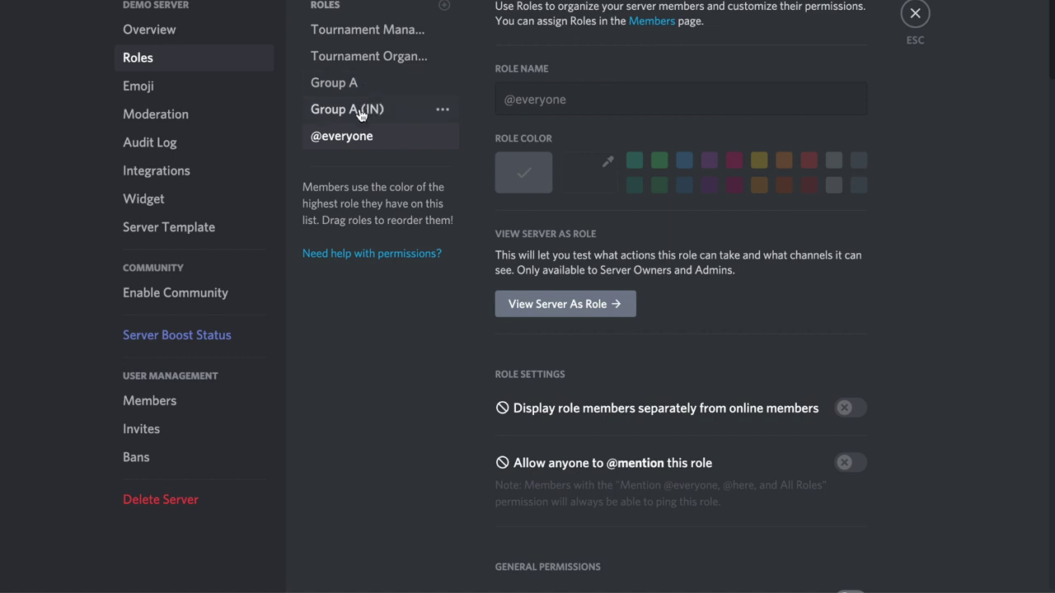
Step: Exit Server Settings with Esc to return to #general
key(Escape)
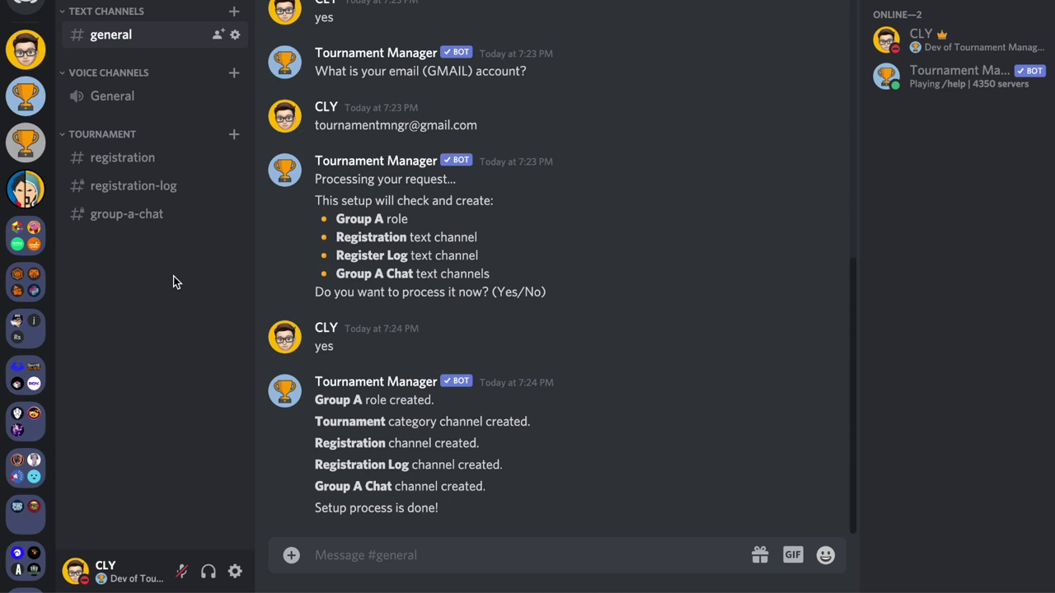
Step: In #registration, send /register and confirm with yes to register the team
click(119, 162)
text(/register)
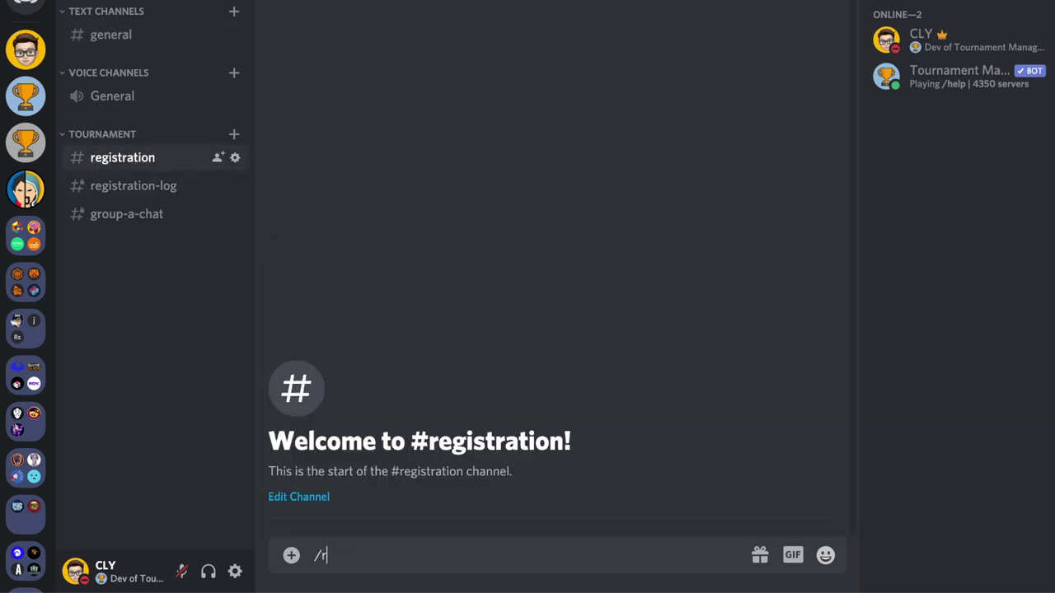
key(Return)
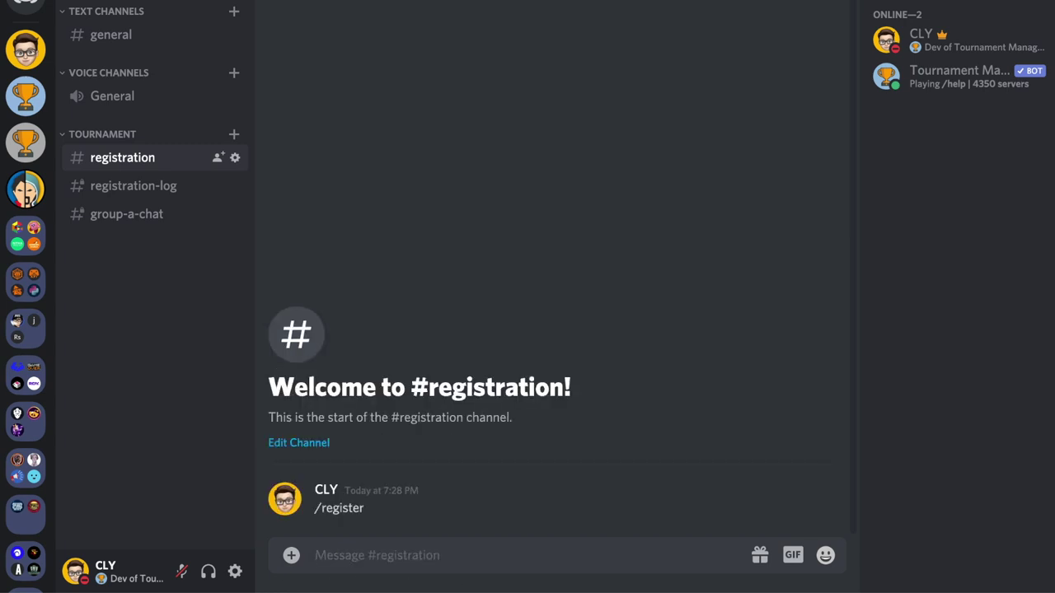
text(yes)
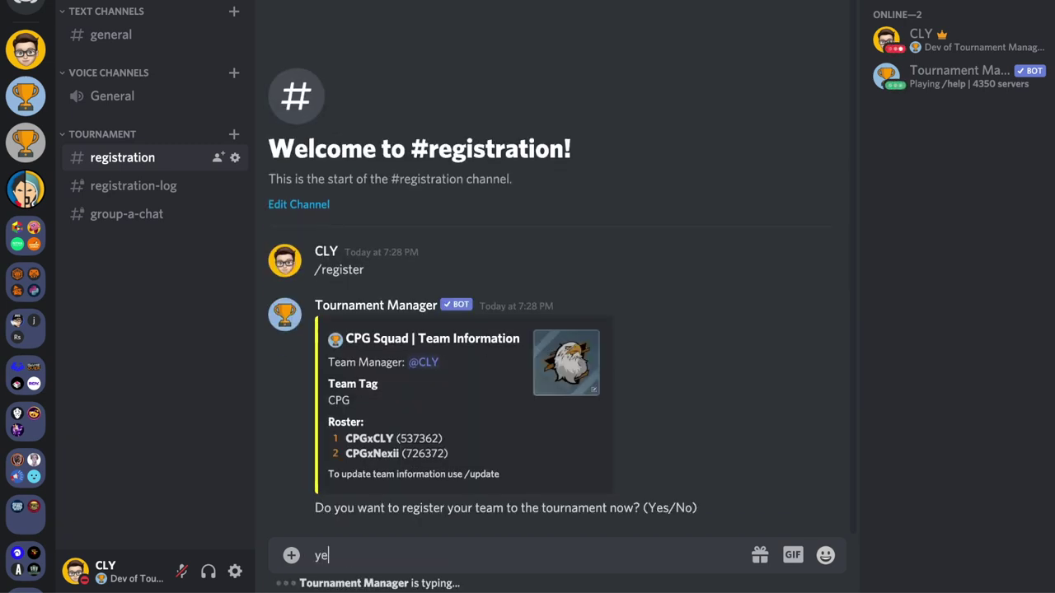
key(Return)
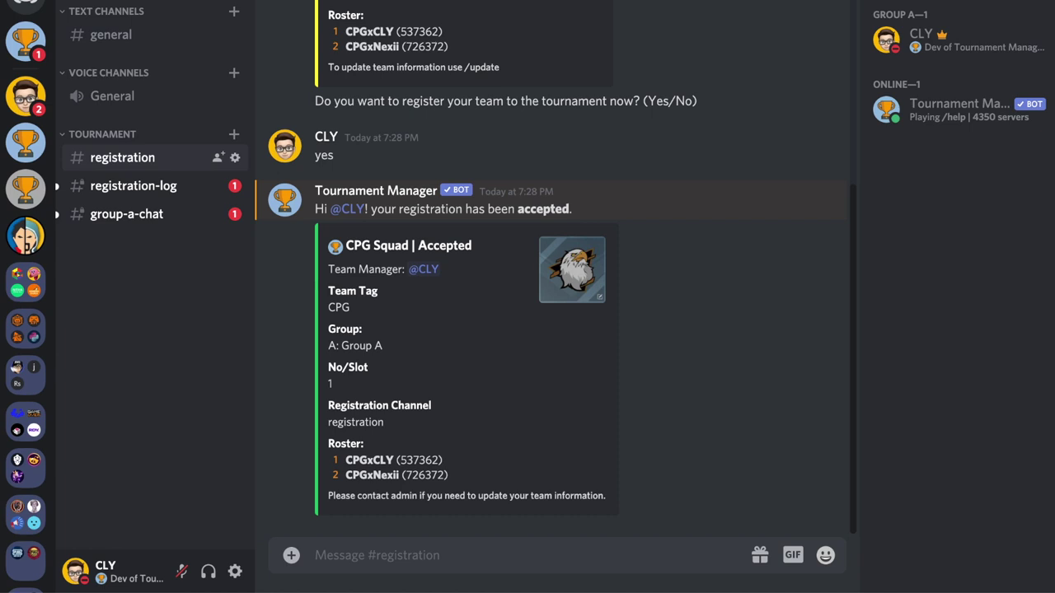
Step: In #group-a-chat, send /group a to list Group A's teams
click(153, 214)
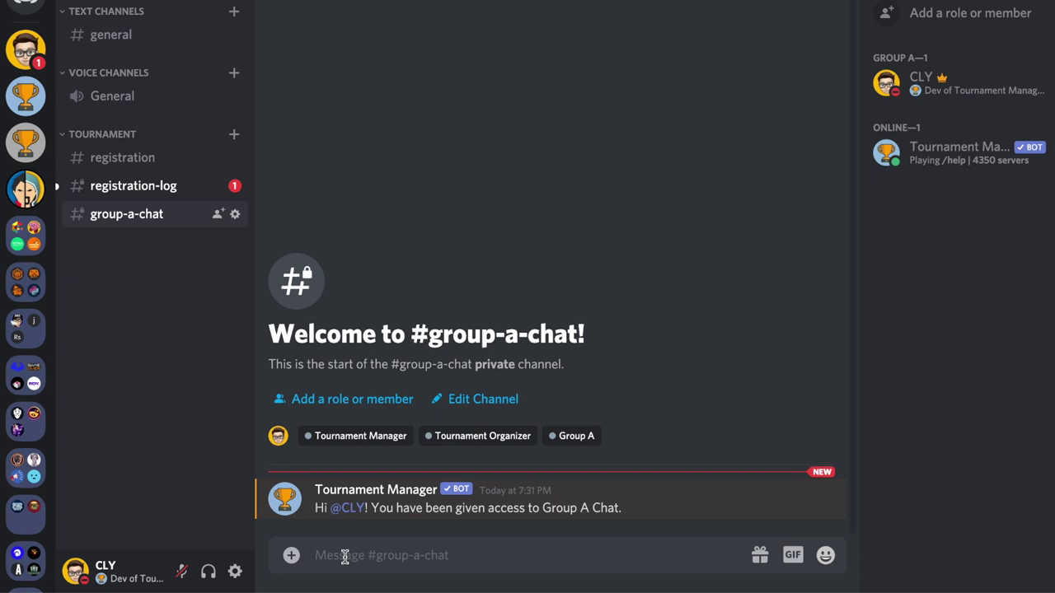
text(/group a)
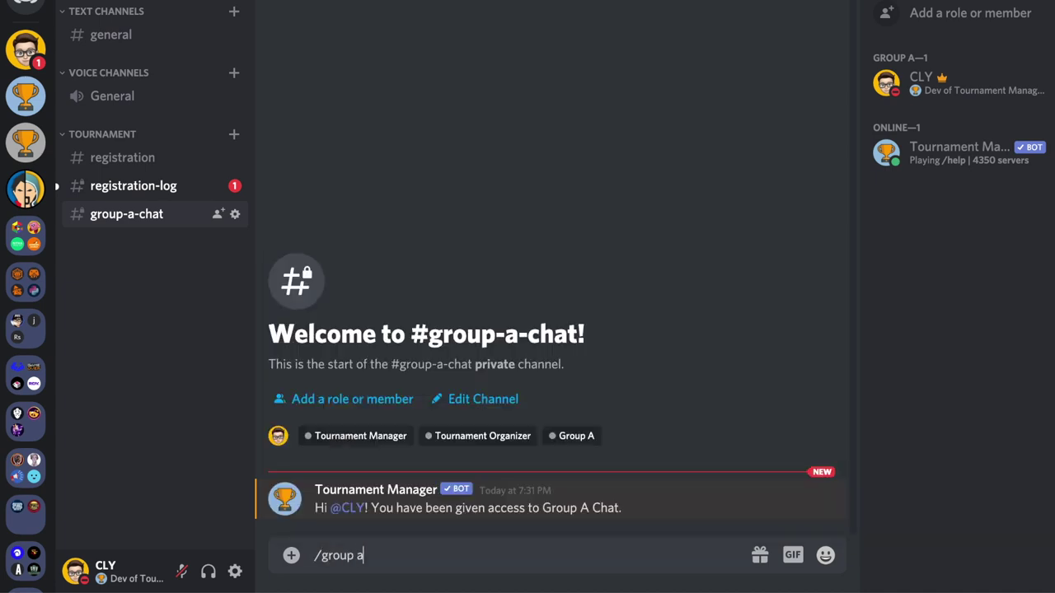
key(Return)
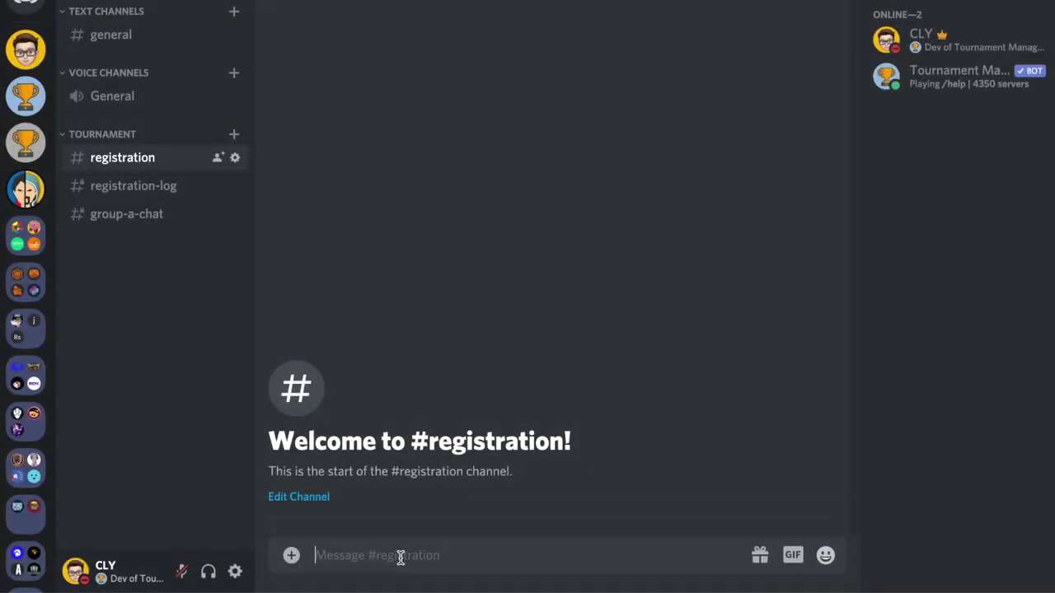
Step: Attempt /register without a team, then send /update team and answer yes
text(/)
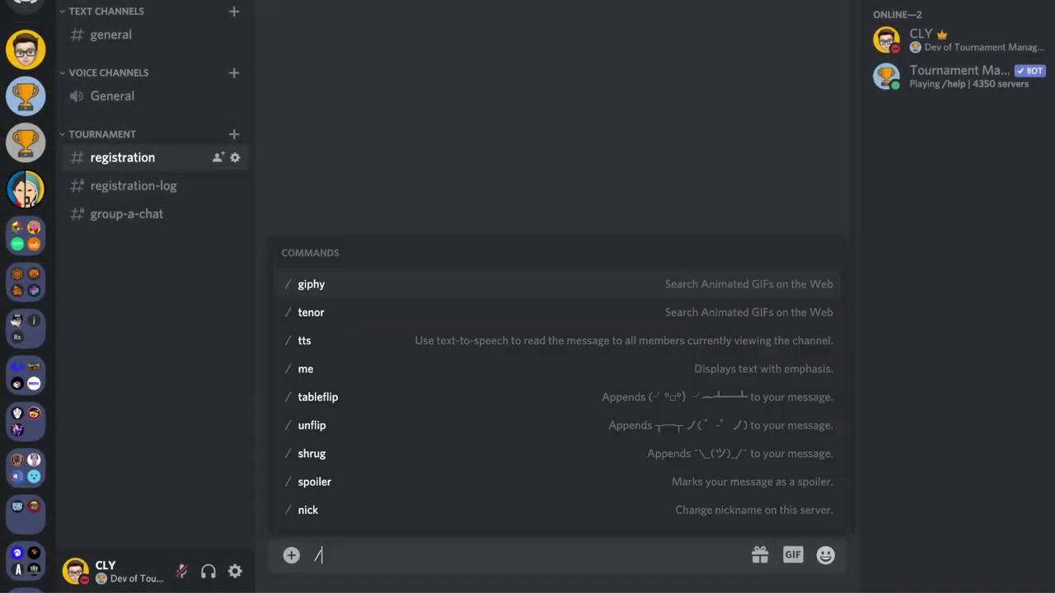
text(regs)
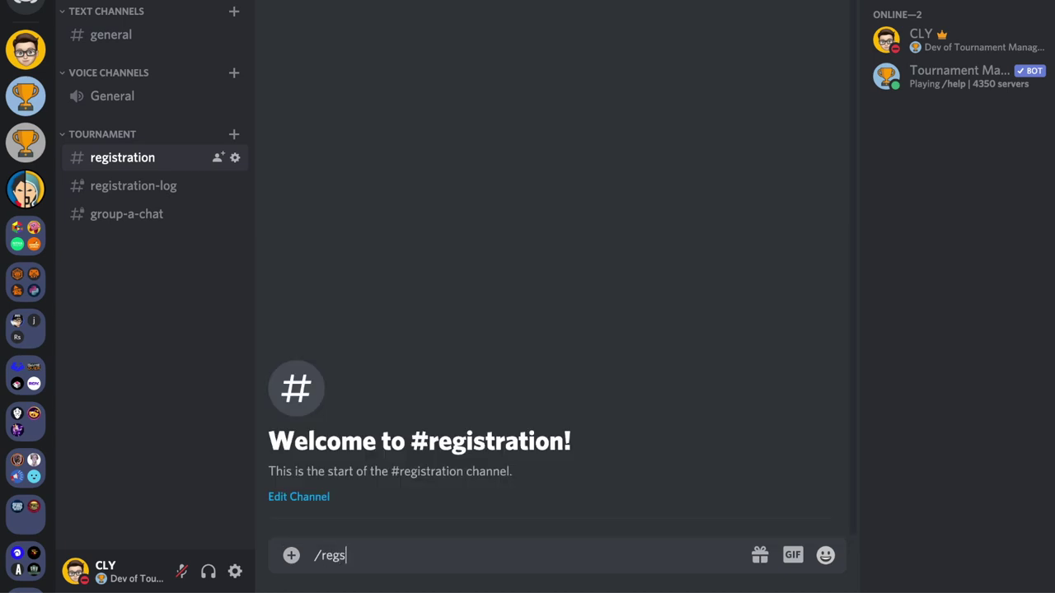
text(ster)
key(Return)
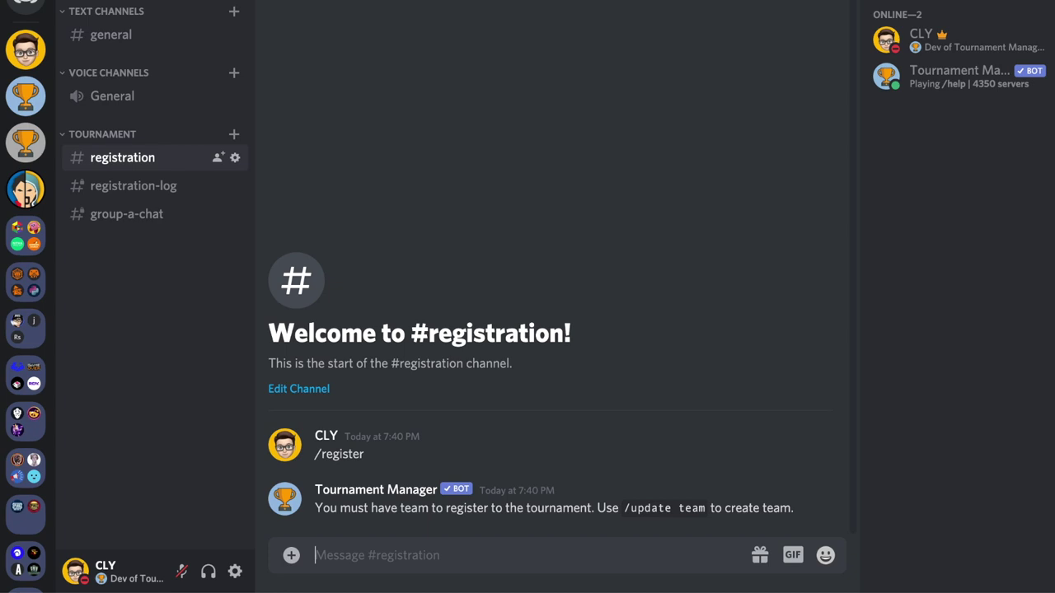
text(/upda)
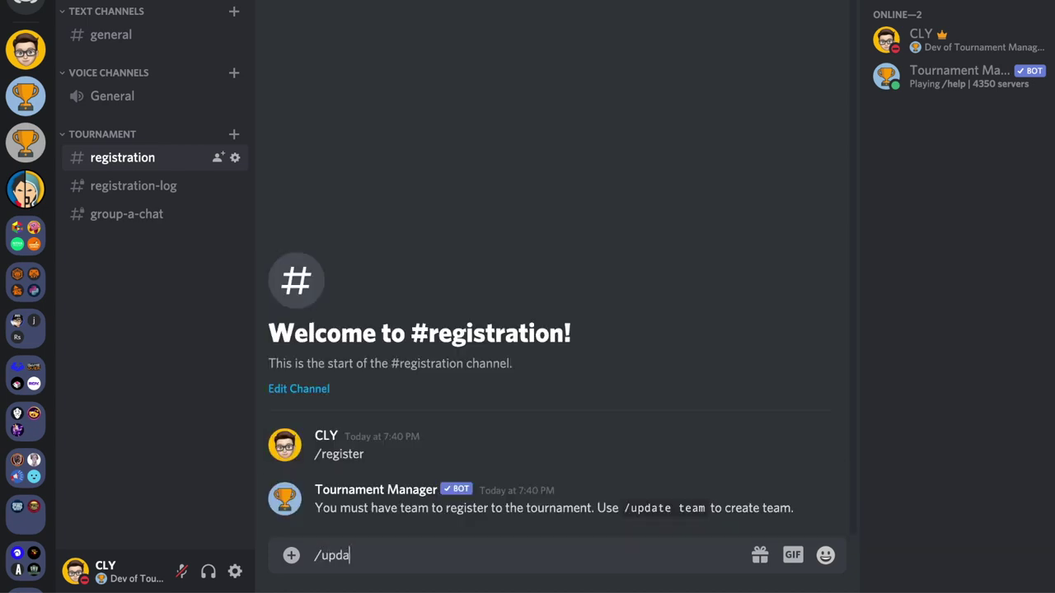
text(te team)
key(Return)
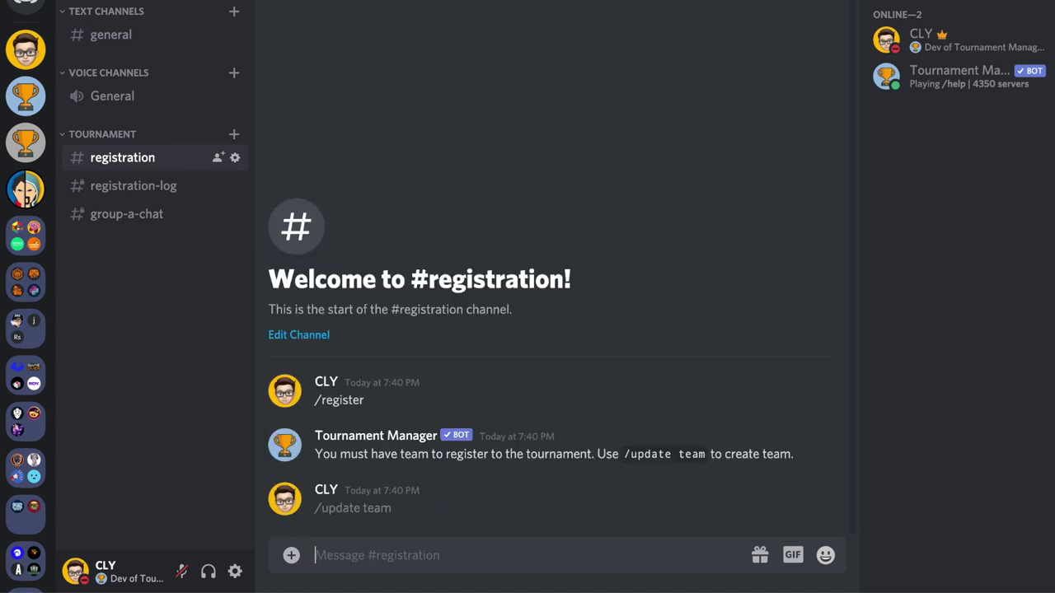
text(yes)
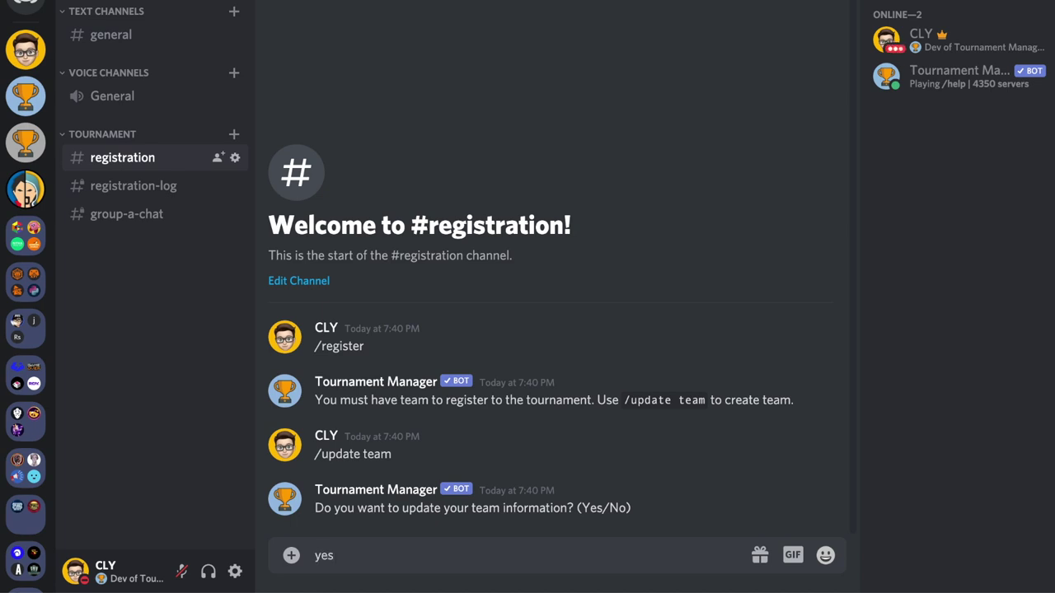
key(Return)
Step: In the bot's DM, start the team update with name CPG Squad and tag CPG
click(24, 33)
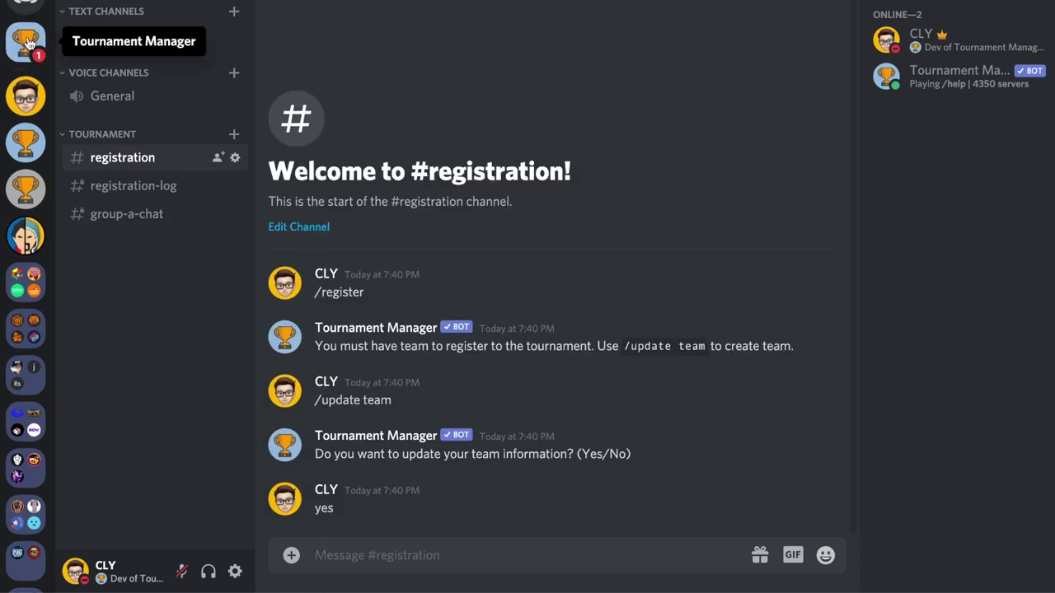
text(yes)
key(Return)
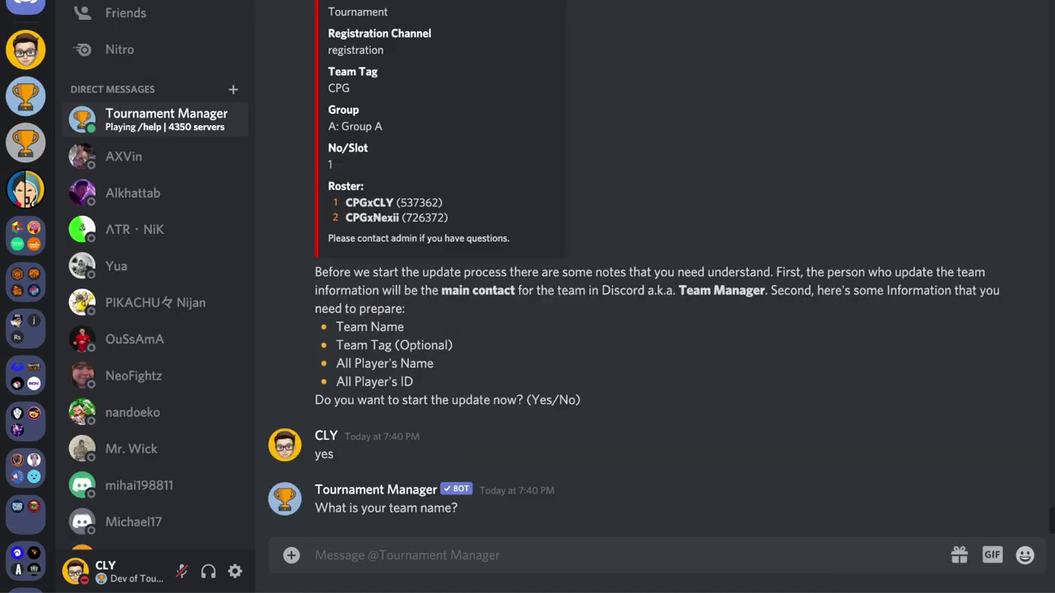
text(CPG Squad)
key(Return)
text(yes)
key(Return)
text(CPG)
key(Return)
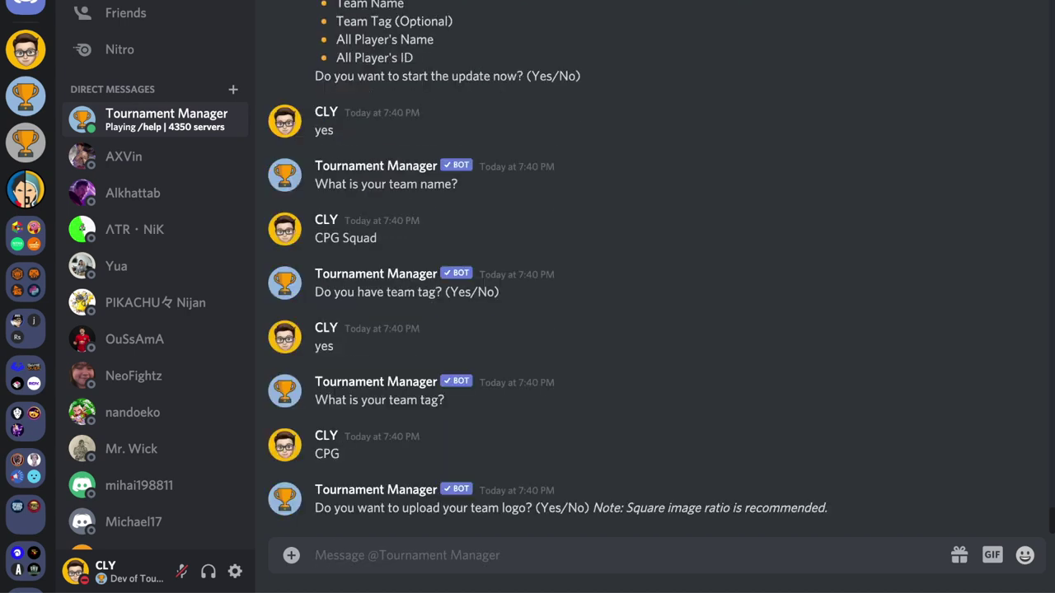
Step: Upload image0.jpg as the team logo
text(yes)
key(Return)
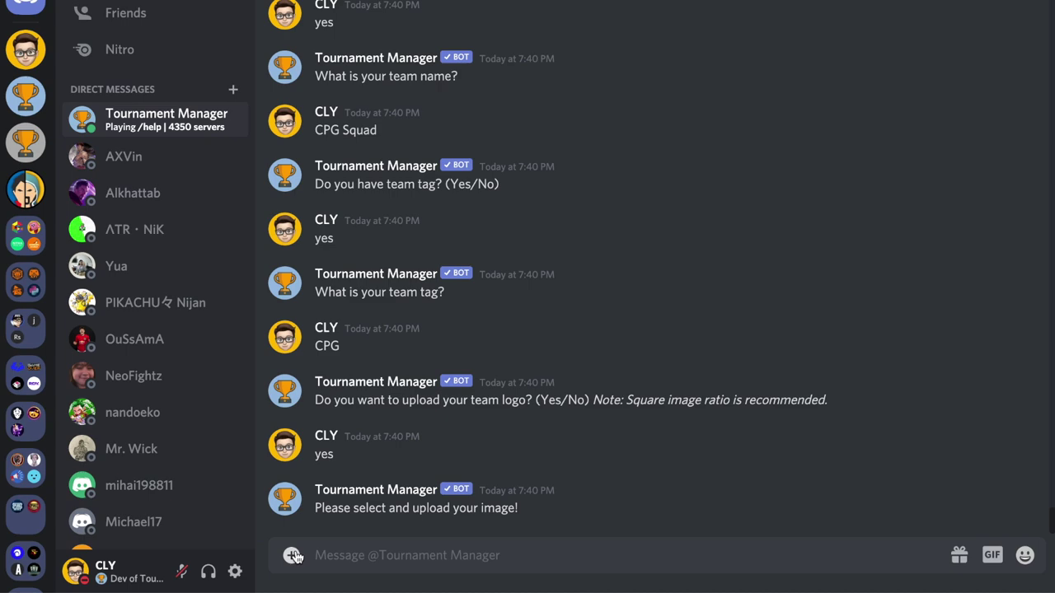
click(291, 556)
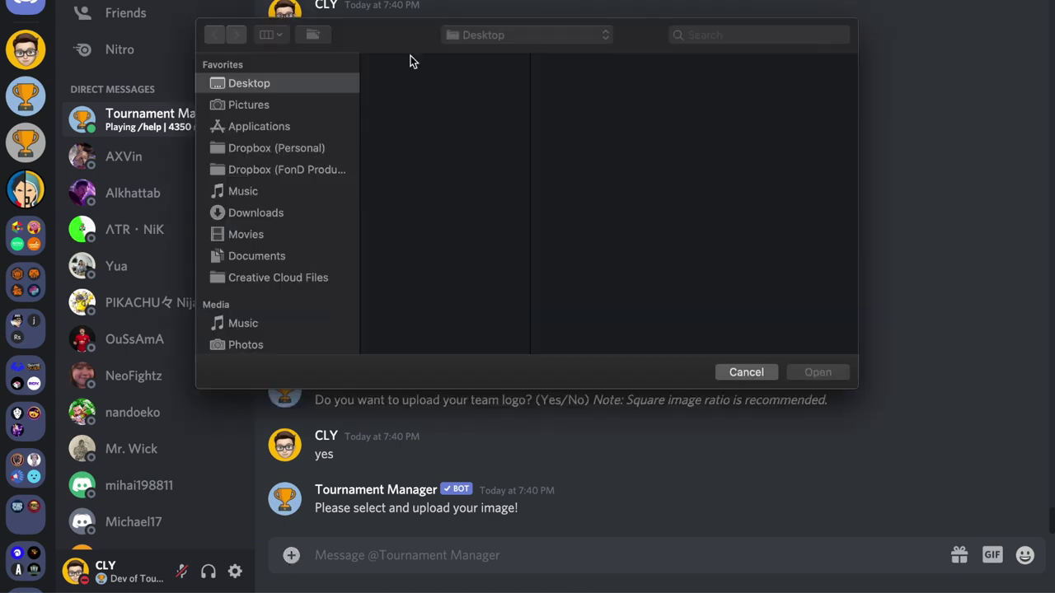
click(397, 165)
click(809, 372)
click(695, 368)
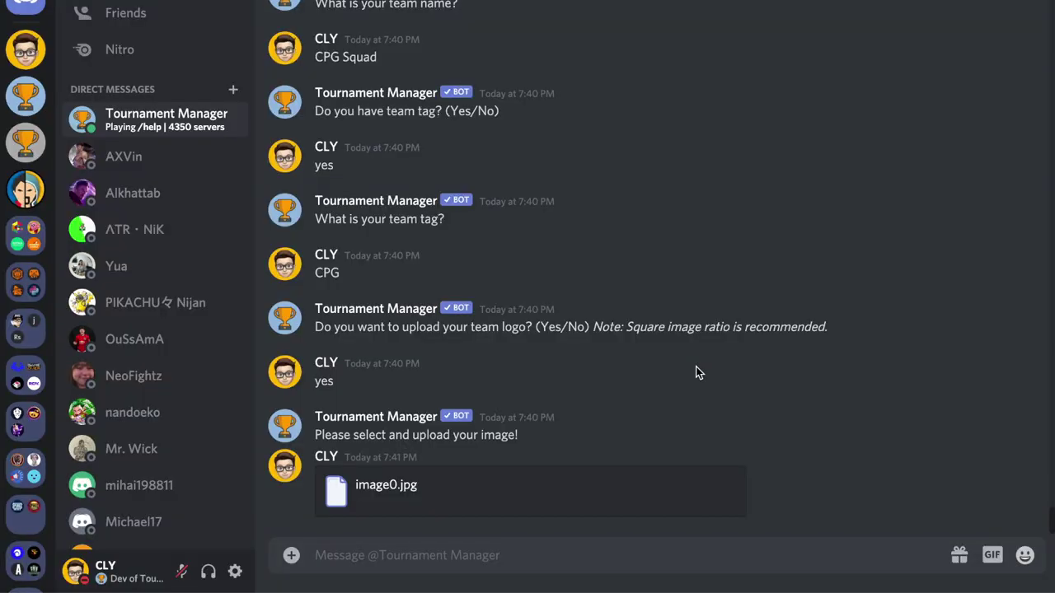
Step: Add players CPG | CLY and Nexi, each with their ID number
text(CPG CLY)
key(BackSpace)
key(BackSpace)
key(BackSpace)
key(BackSpace)
key(BackSpace)
key(BackSpace)
key(BackSpace)
text(CPG | CLY)
key(Return)
text(73629282625)
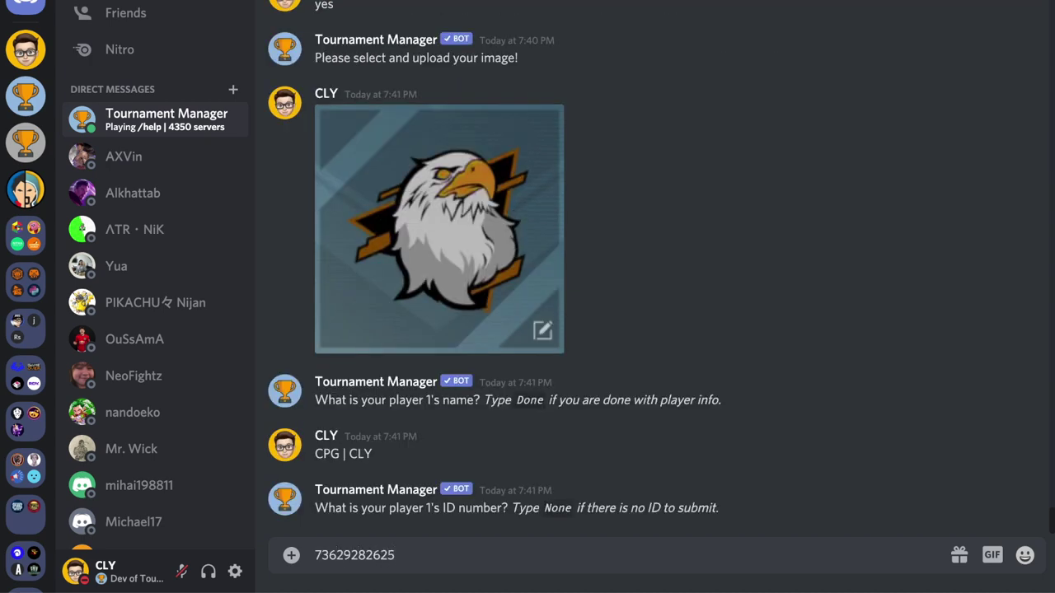
key(Return)
text(Nexi)
key(Return)
text(339825478)
key(Return)
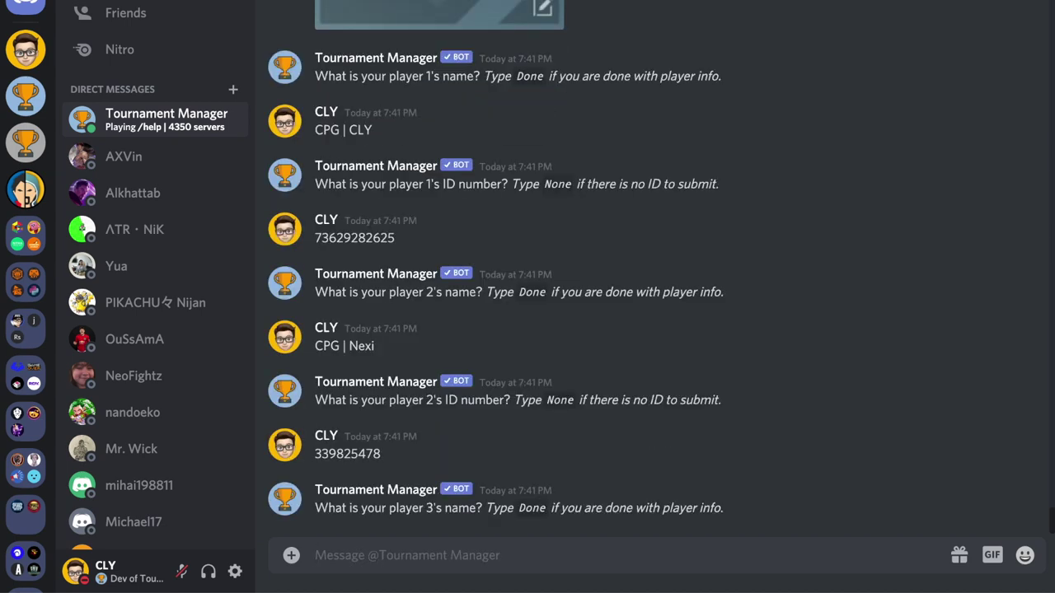
Step: Finish the roster with done and confirm submitting the team information
text(done)
key(Return)
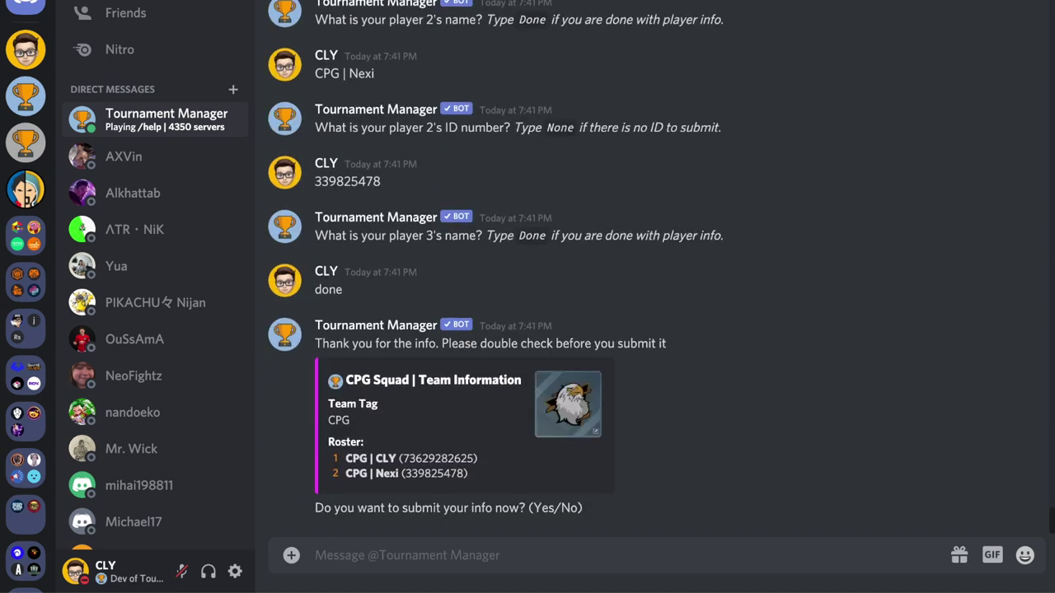
text(yes)
key(Return)
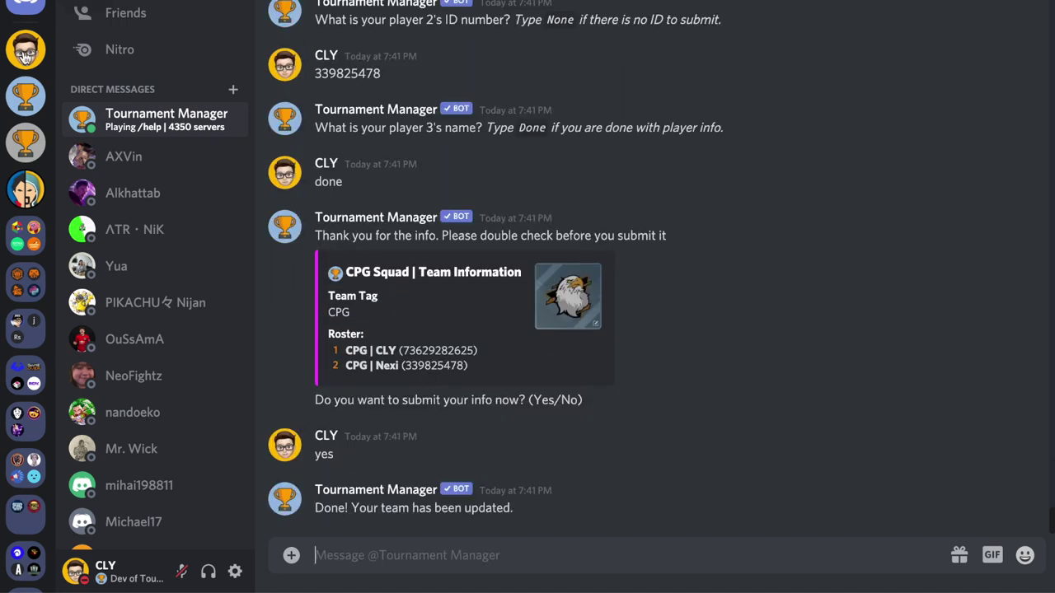
Step: Back in #registration, send /register, confirm with yes, then go to #group-a-chat
click(26, 50)
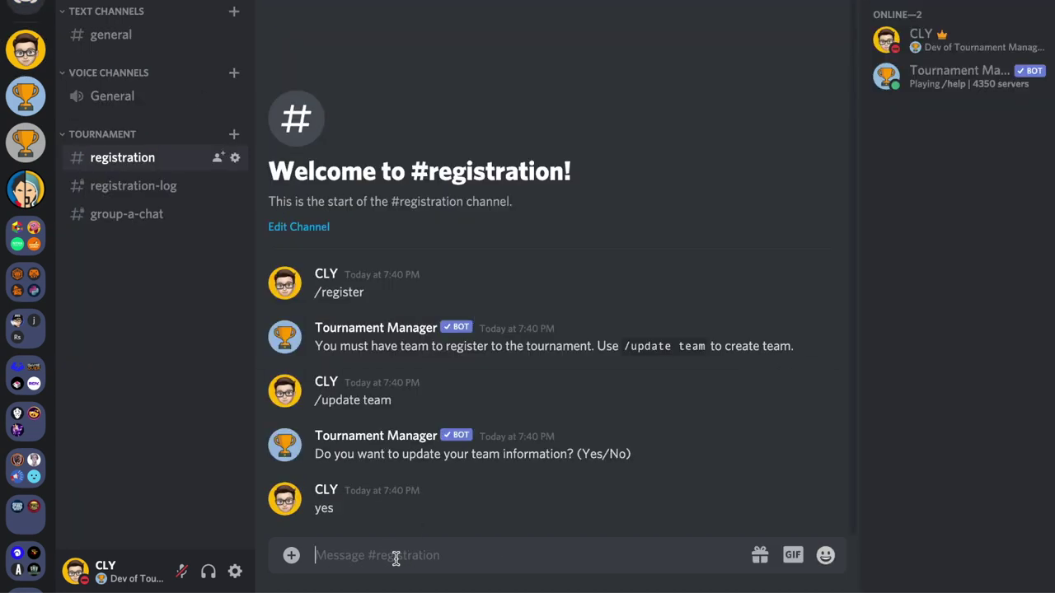
text(/register)
key(Return)
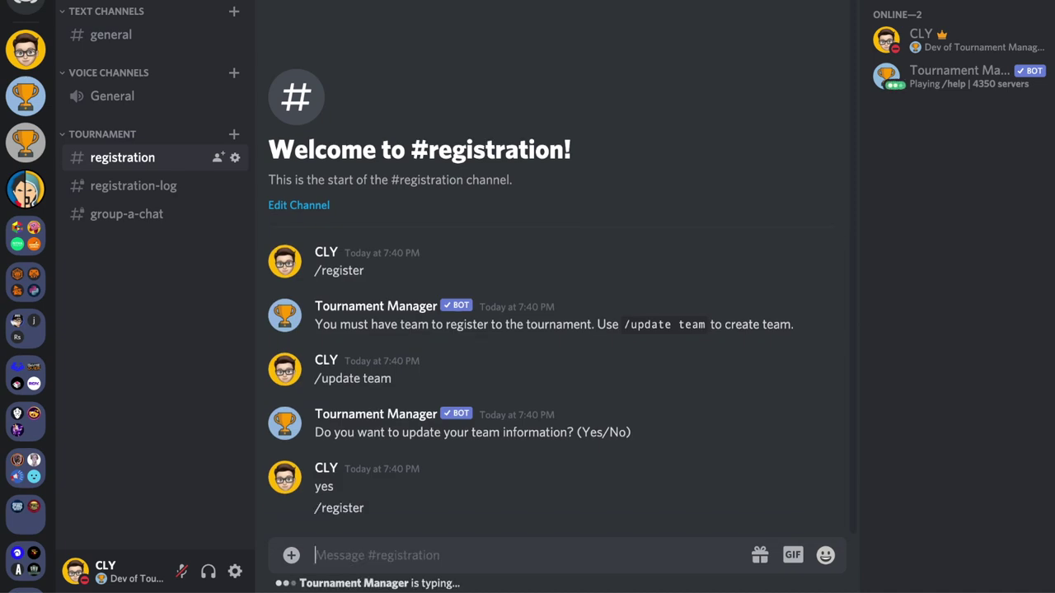
text(yes)
key(Return)
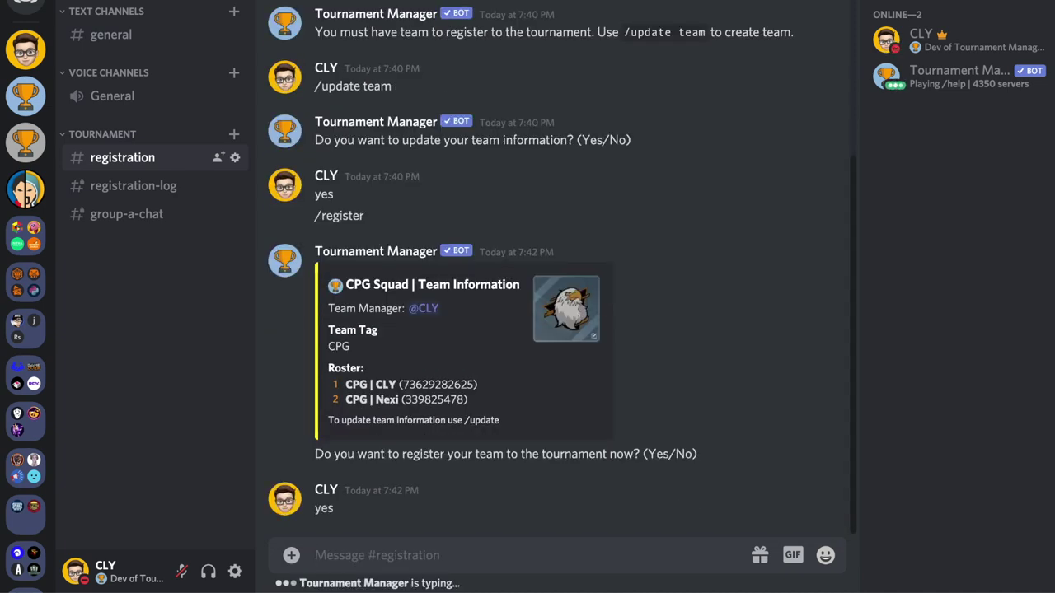
click(153, 216)
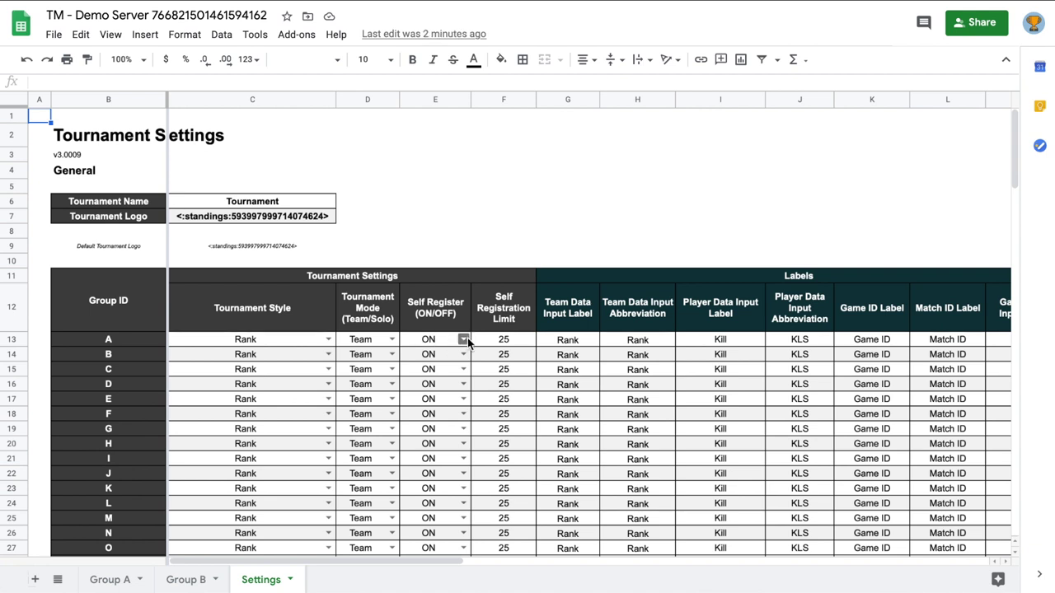
Step: Set Group A's Self Register dropdown in cell E13 to OFF
click(463, 340)
click(419, 375)
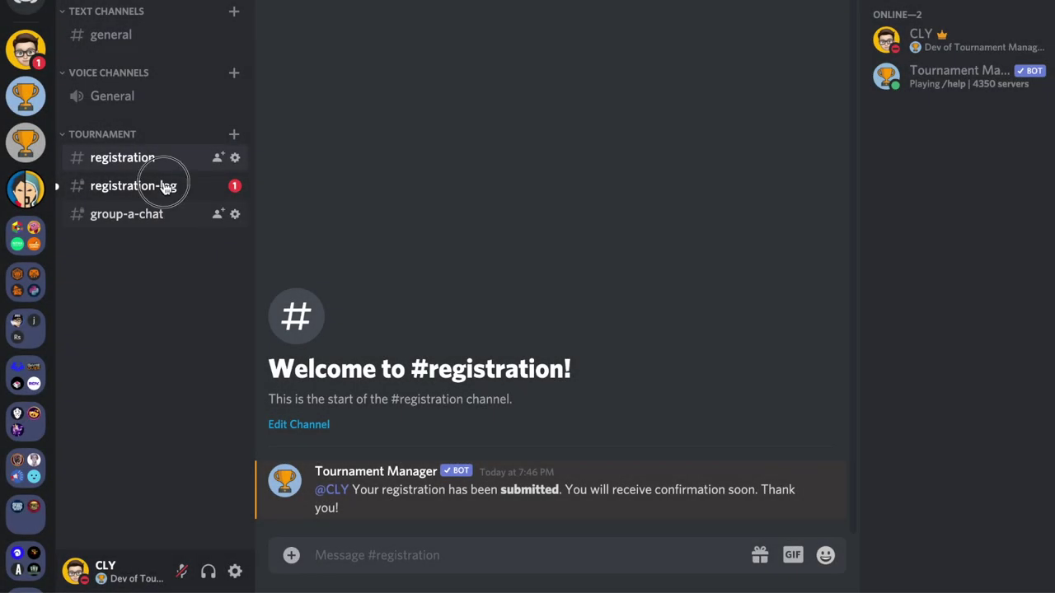
Step: In #registration-log, run /accept a 1 with the team manager mentioned to place CPG Squad in Group A slot 1
click(165, 186)
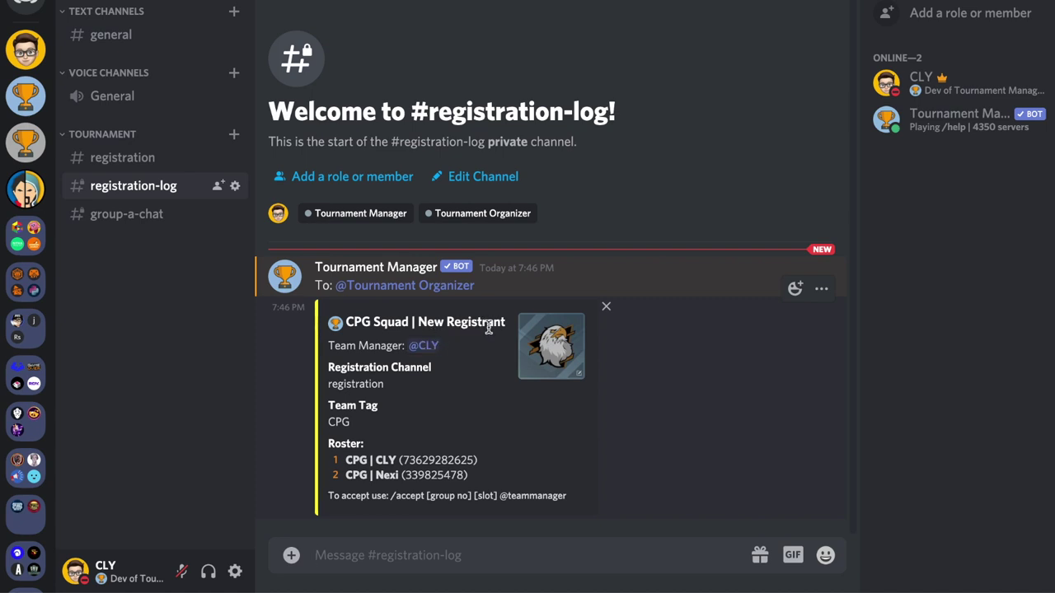
click(384, 556)
text(/accept )
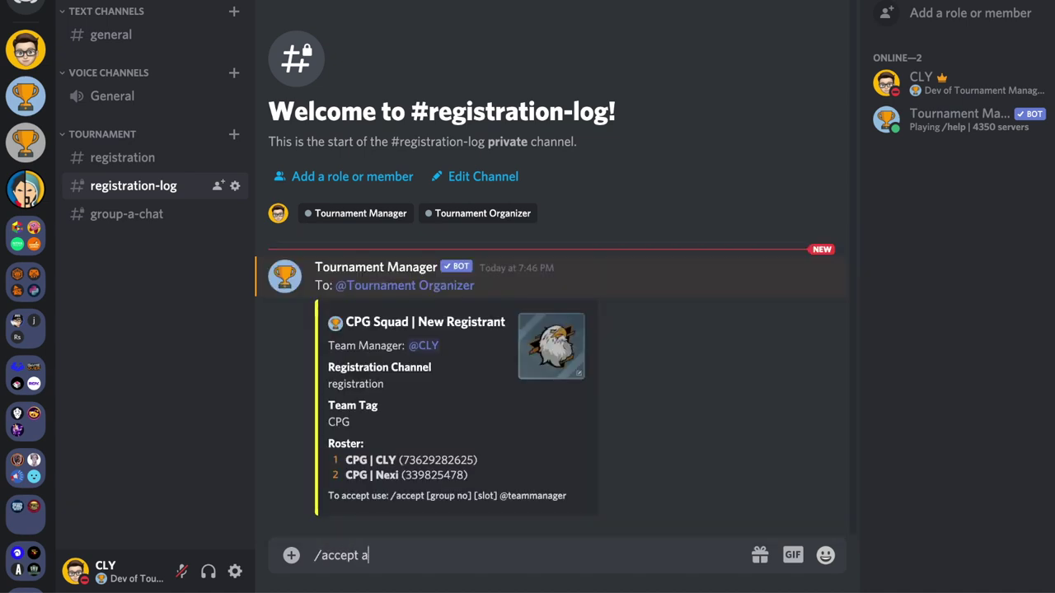
text(a 1 @cl)
key(Tab)
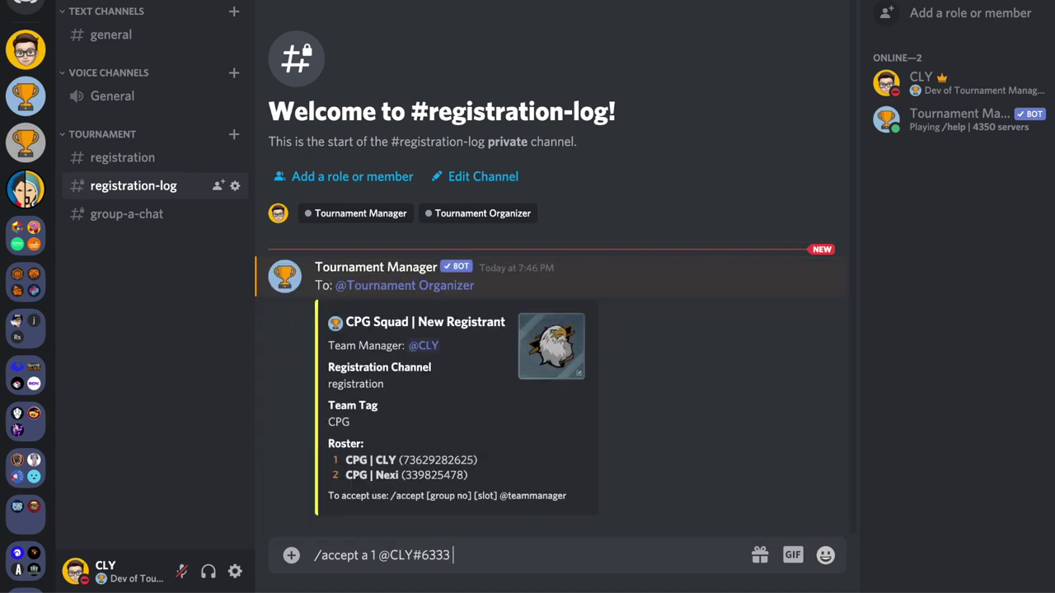
key(Return)
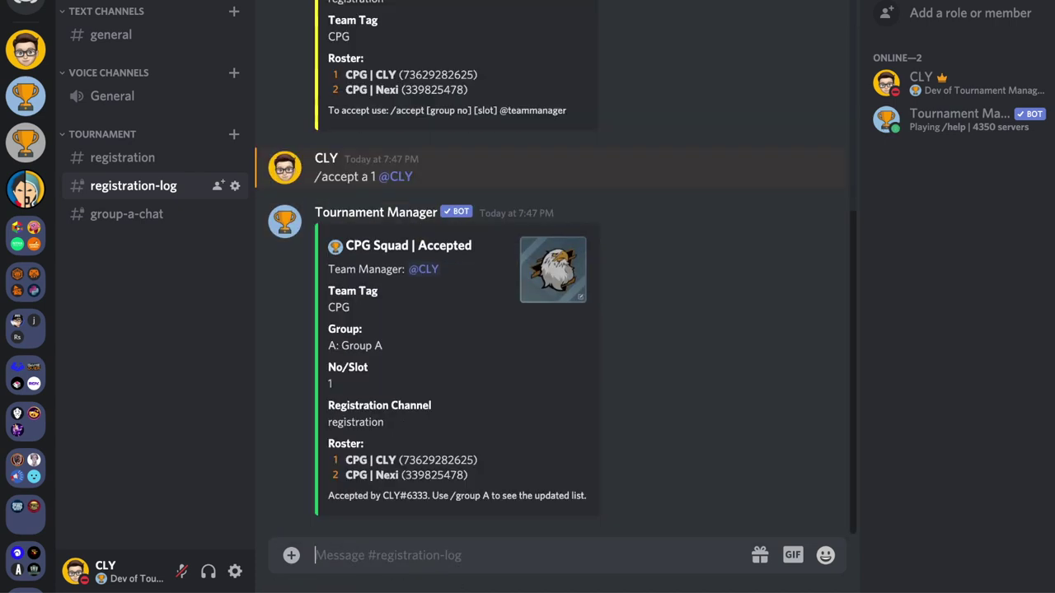
click(118, 159)
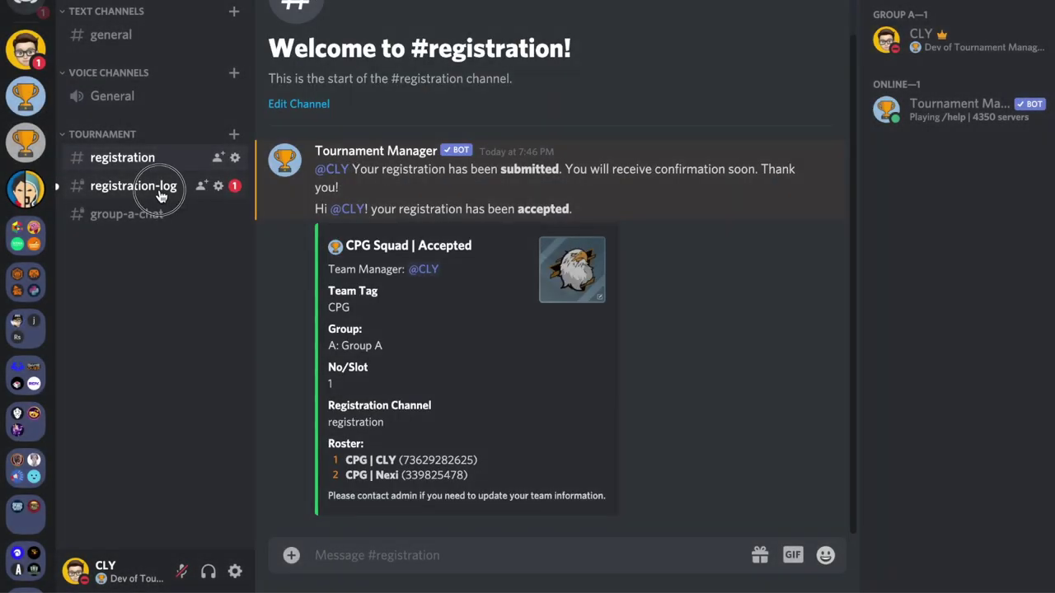
Step: Run /reject on the team manager with reason 'Break the rules', then check the bot's DM notice
click(162, 196)
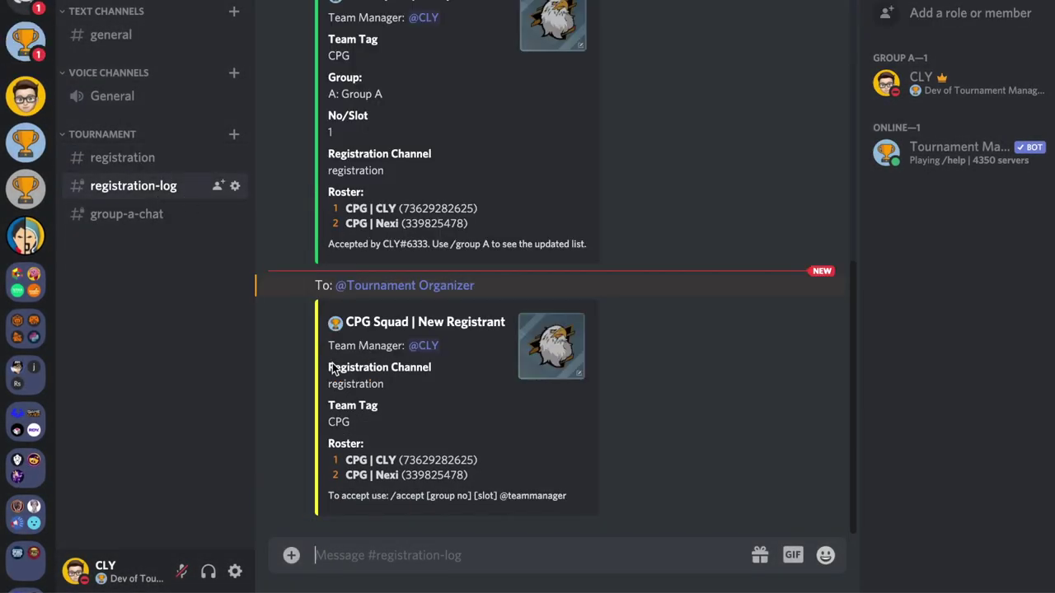
text(/)
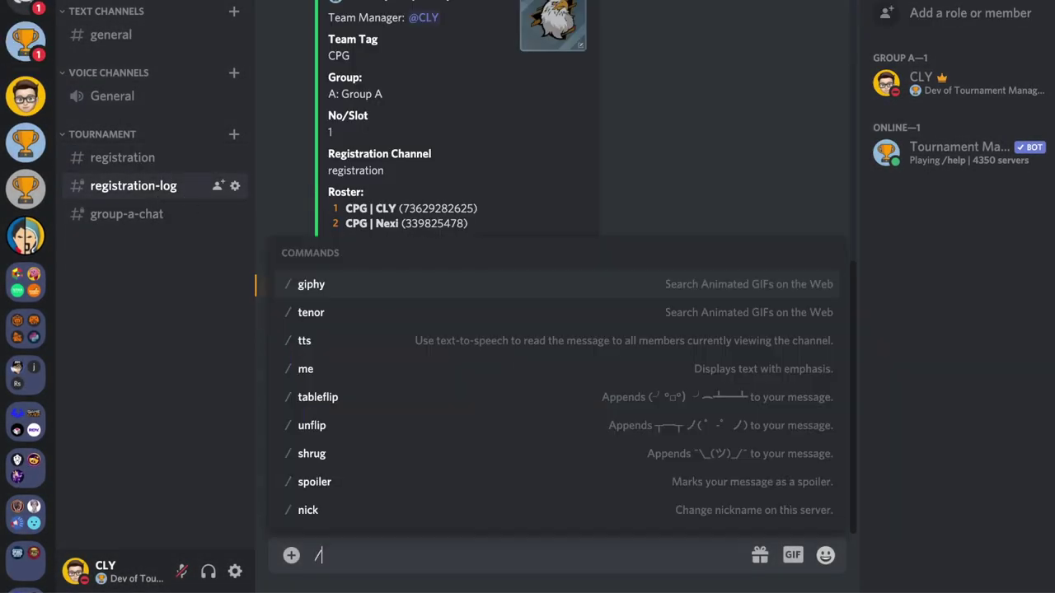
text(reject @cly)
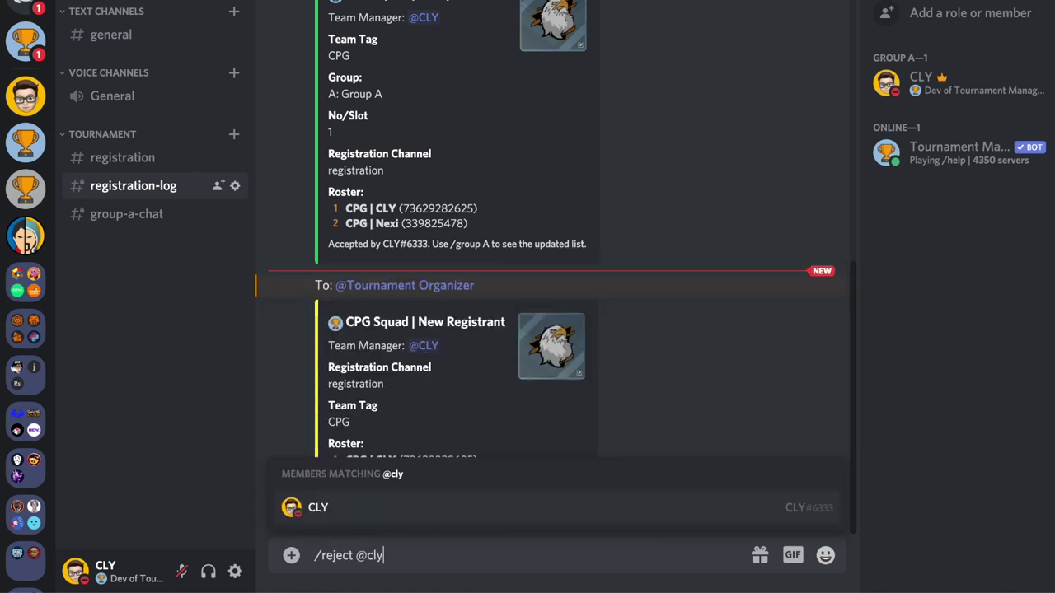
key(Tab)
text(Break the rules)
key(Return)
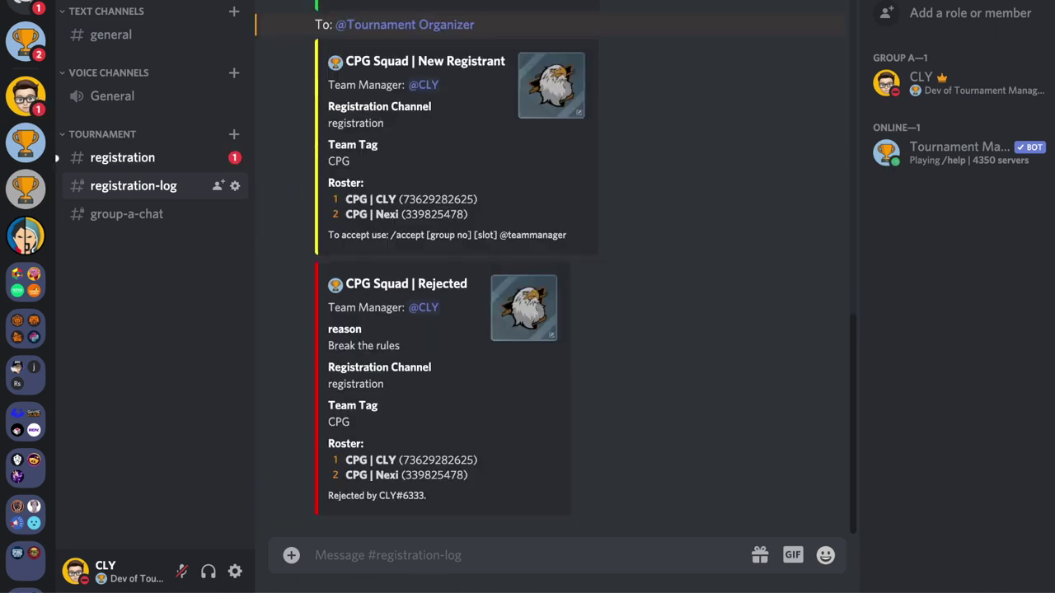
click(154, 160)
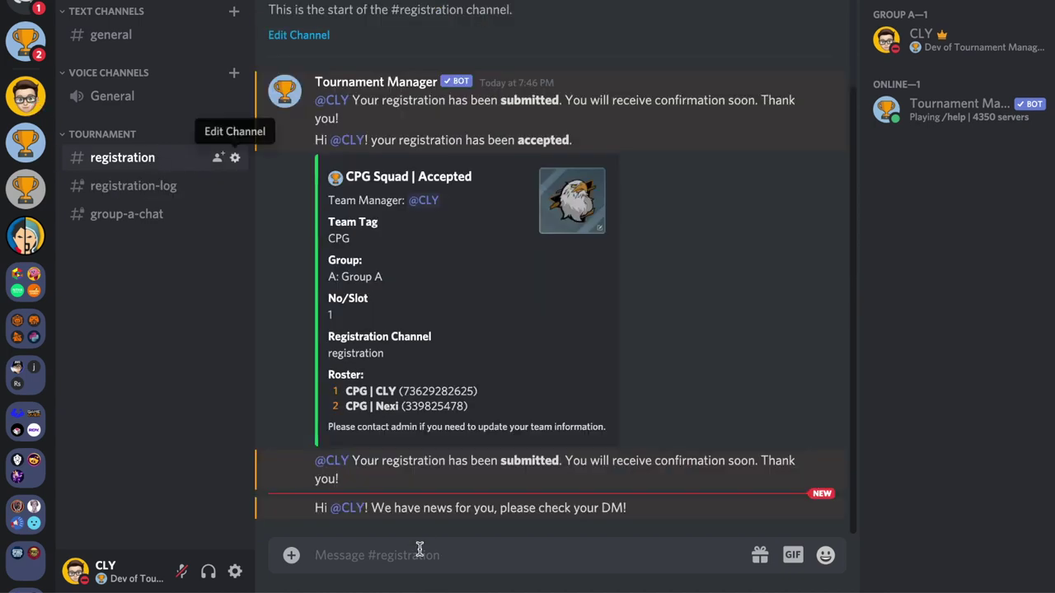
click(25, 43)
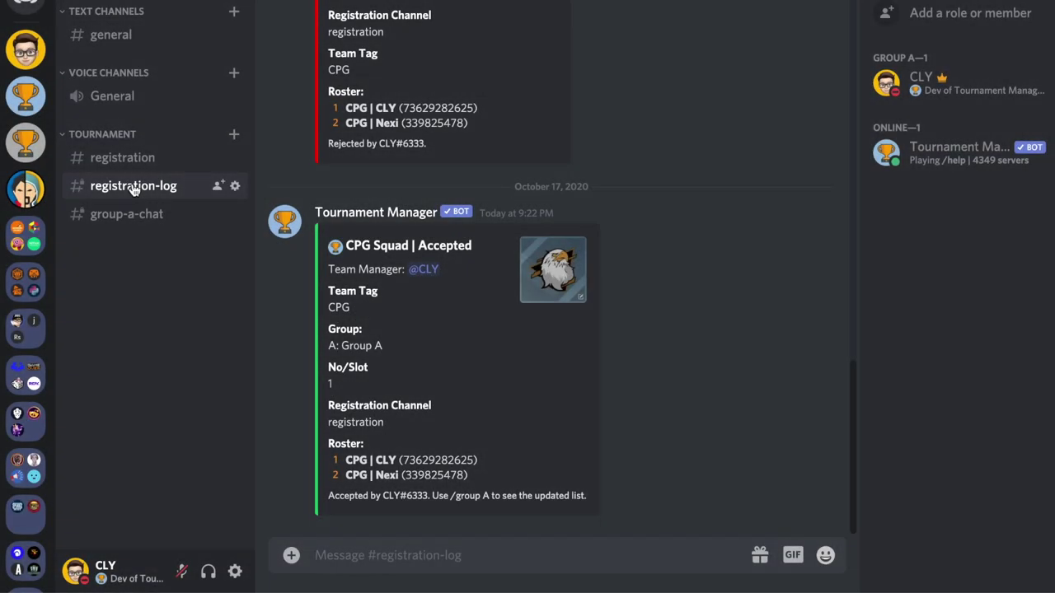
Step: Run /cancel a 1 on the team manager with reason 'Change Slot' and confirm with 'yes'
click(339, 557)
text(/cancel a)
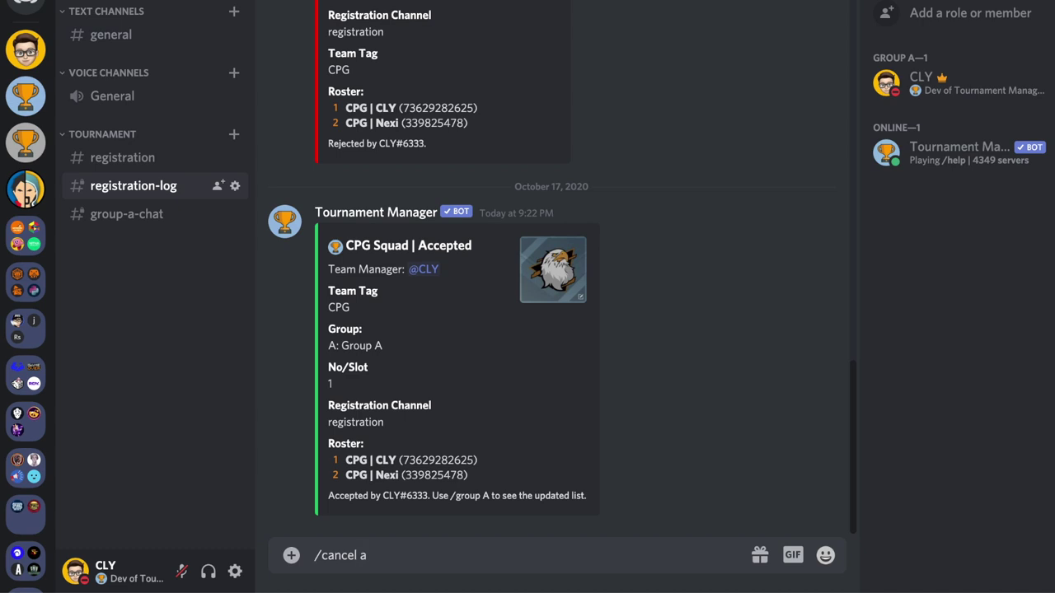
text( 1 @)
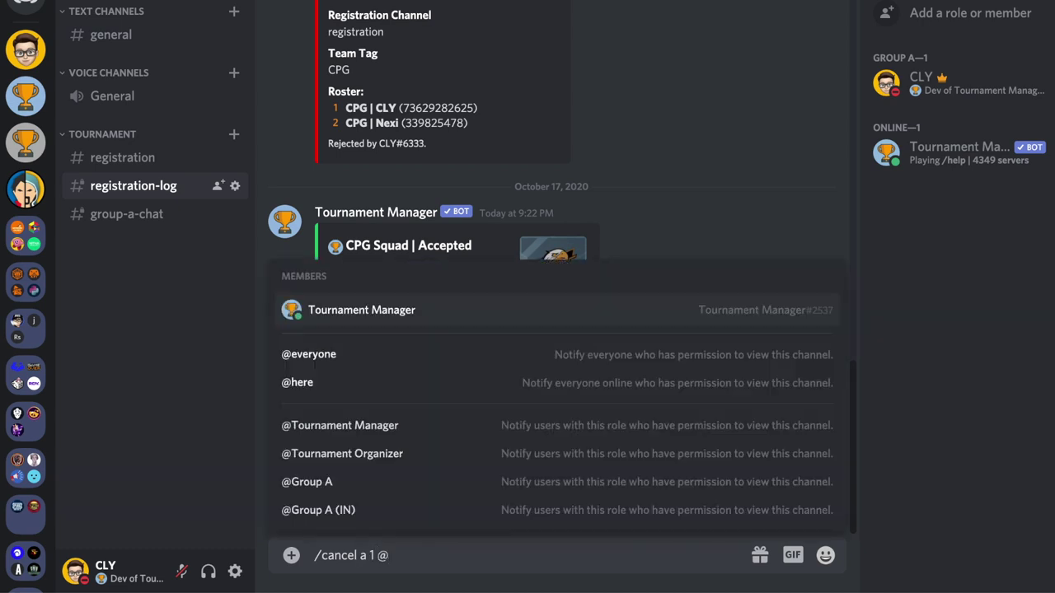
text(cl)
key(Tab)
text(Change Slot)
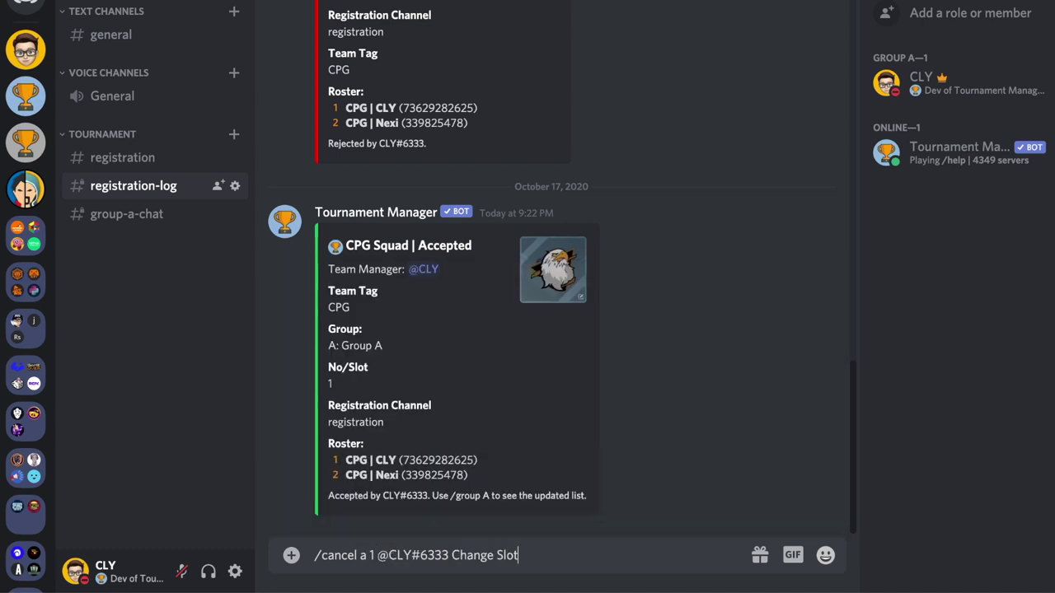
key(Return)
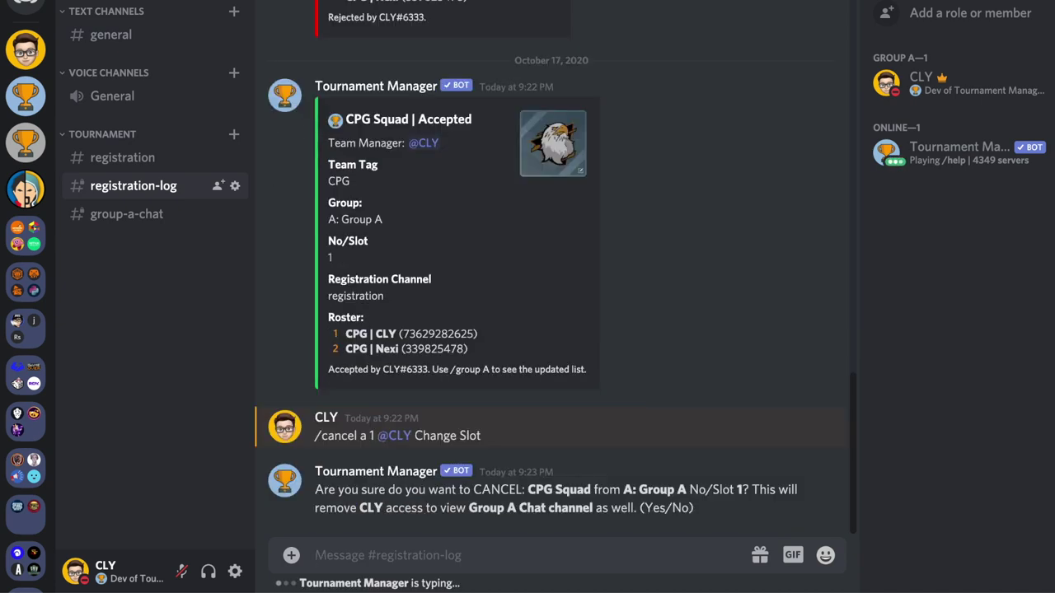
text(yes)
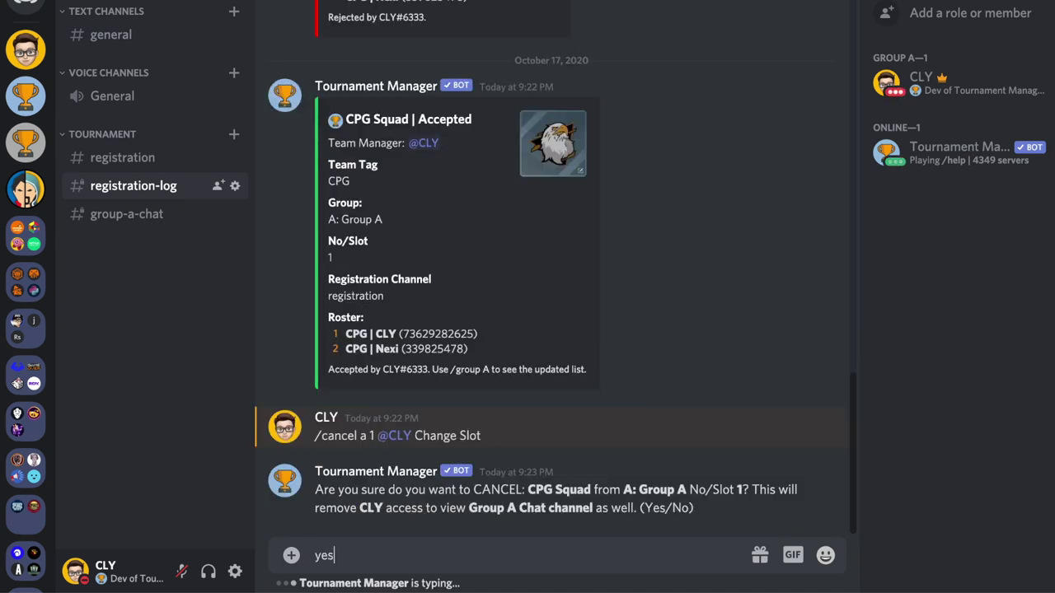
key(Return)
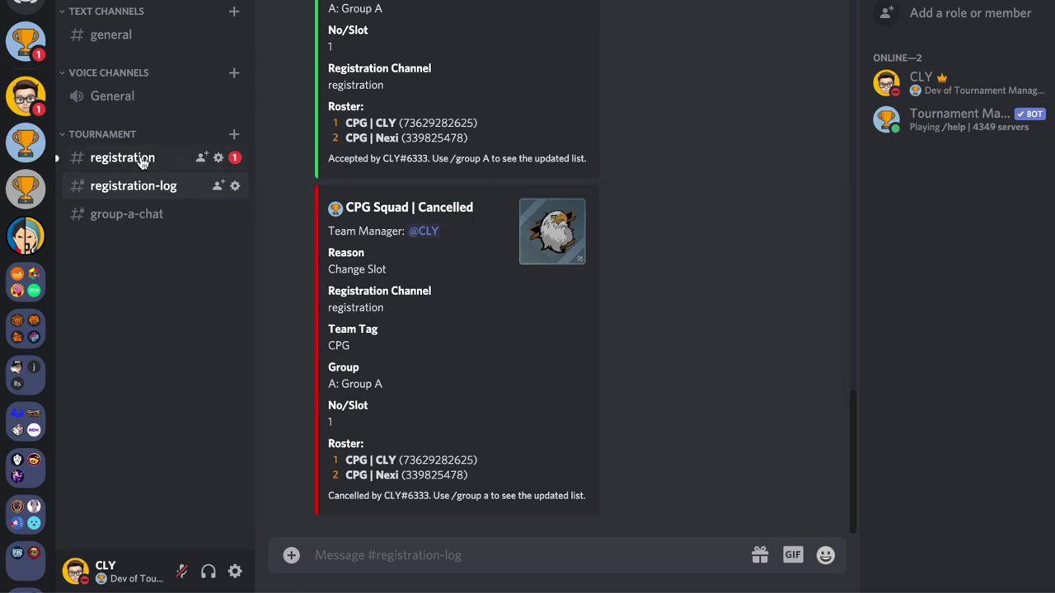
click(146, 160)
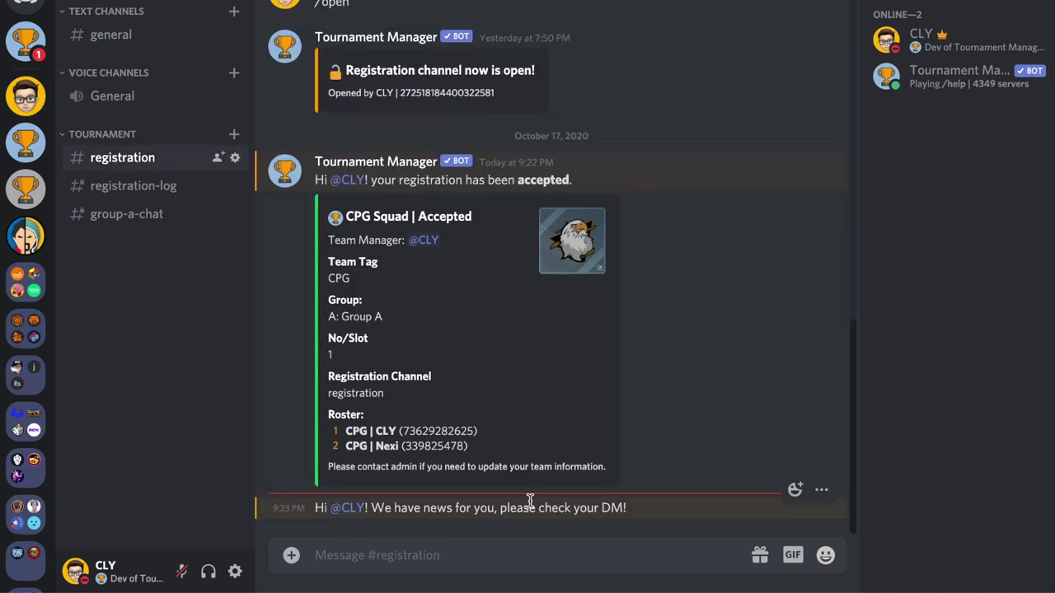